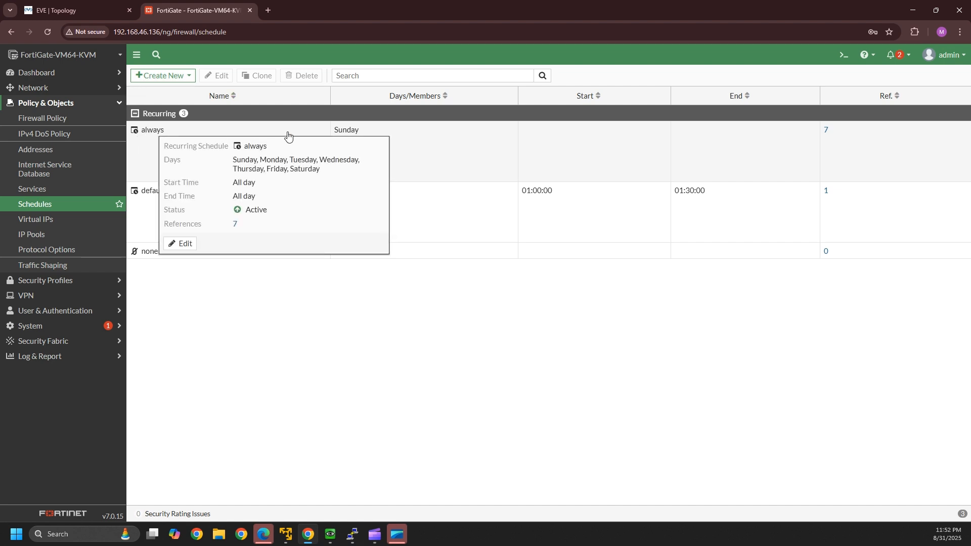
- Start a new recurring schedule and select Saturday and Sunday as its active days
{"action": "mouse_move", "coordinate": [155, 133]}
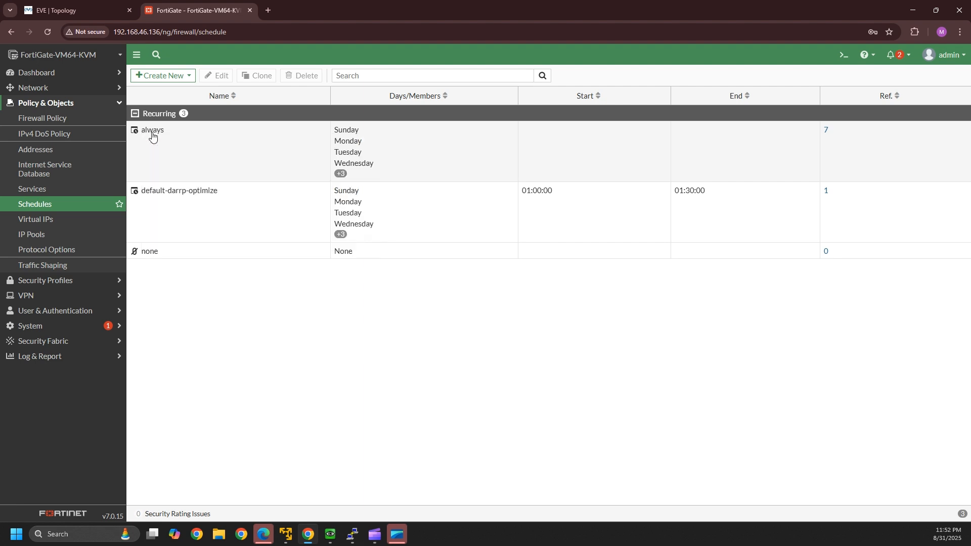
{"action": "left_click", "coordinate": [162, 76]}
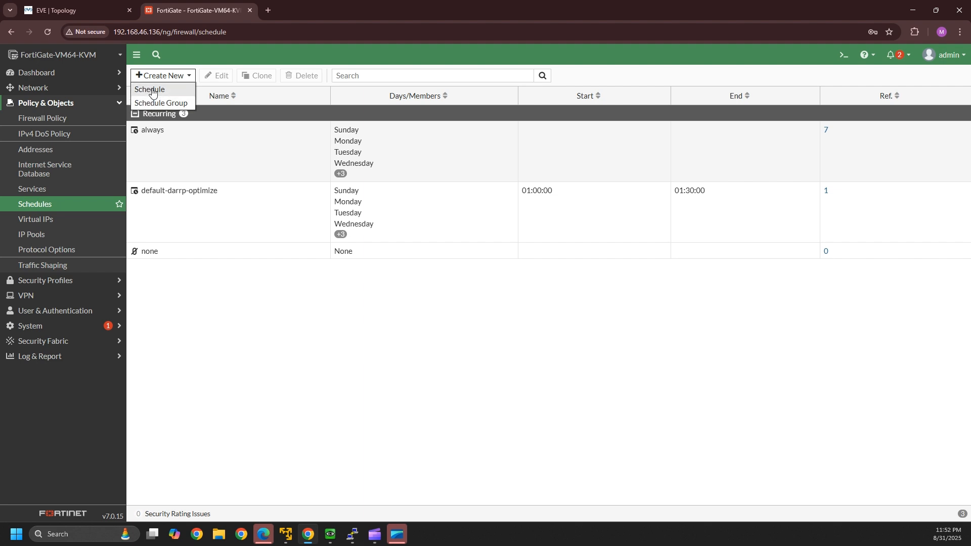
{"action": "left_click", "coordinate": [149, 89]}
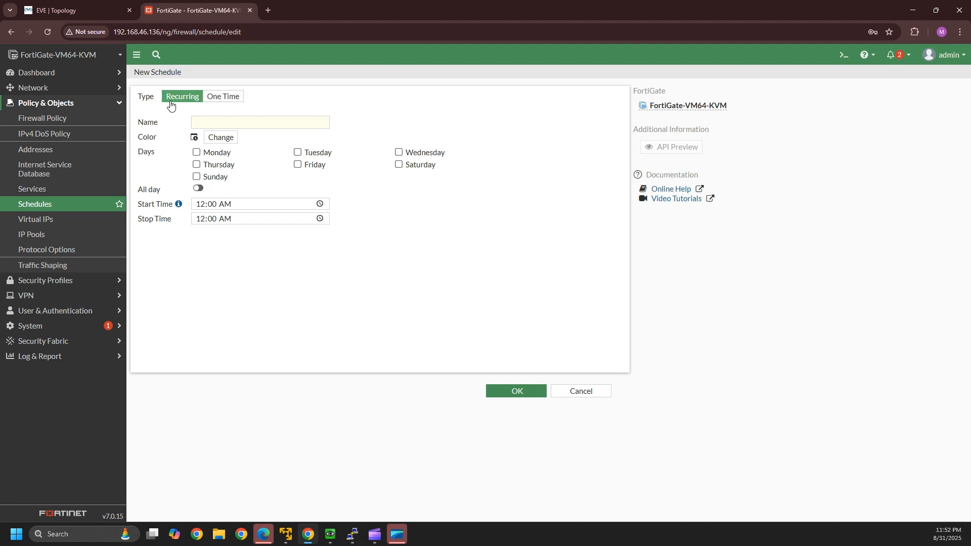
{"action": "left_click", "coordinate": [398, 165]}
{"action": "left_click", "coordinate": [196, 176]}
- Set the new schedule's start time to 09:00 AM and its stop time to 06:00 PM
{"action": "left_click", "coordinate": [319, 204]}
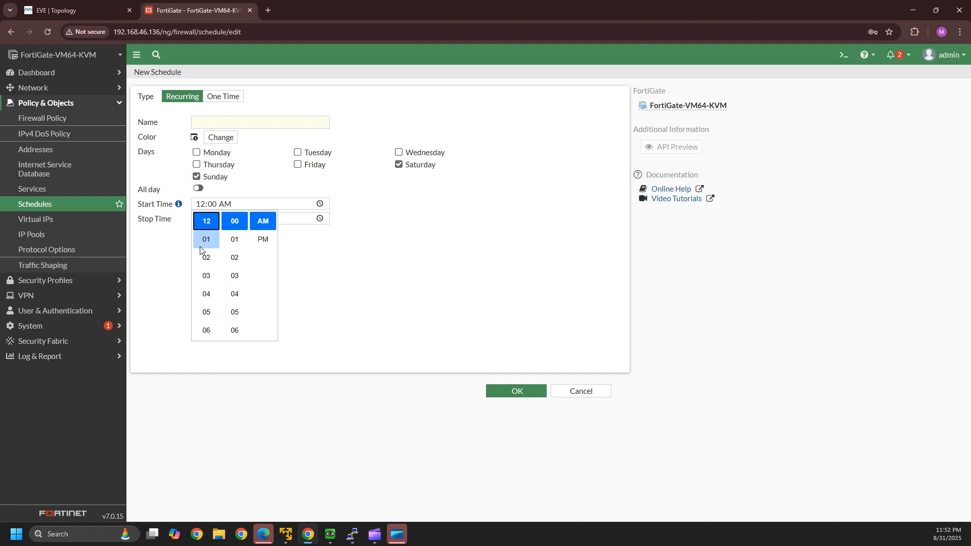
{"action": "scroll", "coordinate": [202, 332], "scroll_direction": "down", "scroll_amount": 1}
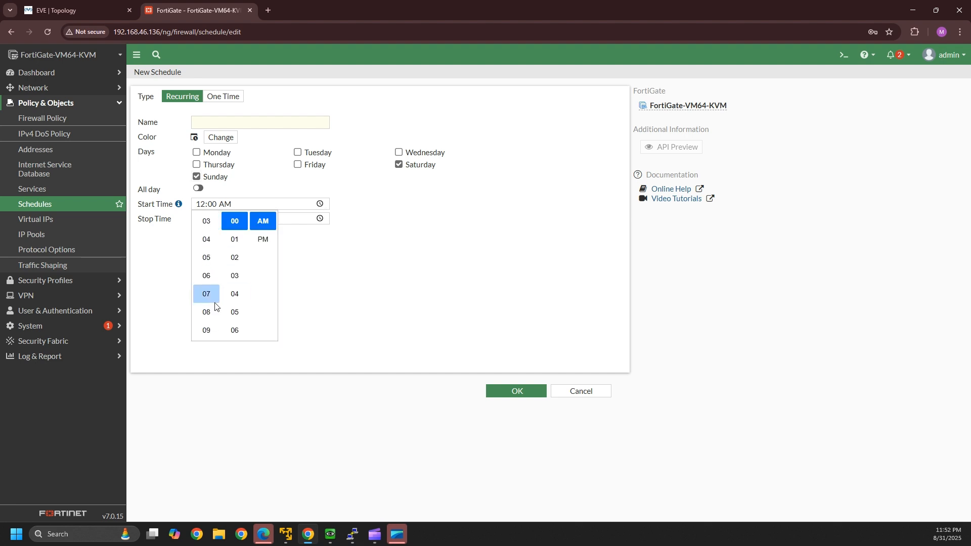
{"action": "scroll", "coordinate": [208, 332], "scroll_direction": "down", "scroll_amount": 1}
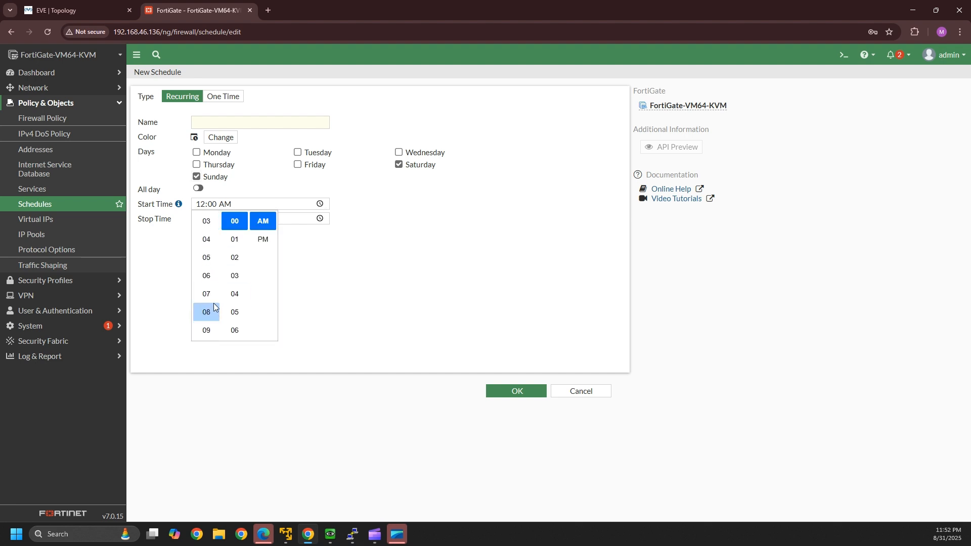
{"action": "left_click", "coordinate": [208, 333]}
{"action": "left_click", "coordinate": [309, 275]}
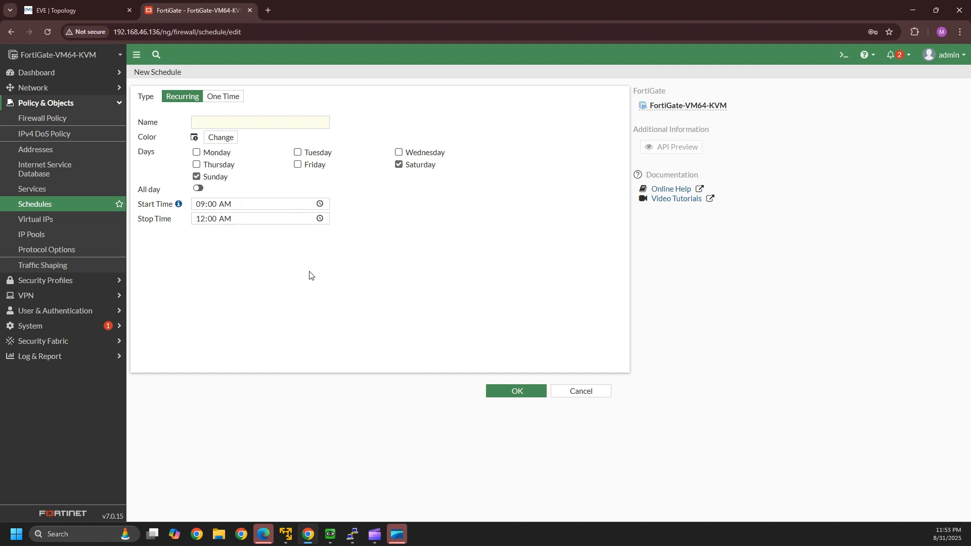
{"action": "left_click", "coordinate": [319, 220]}
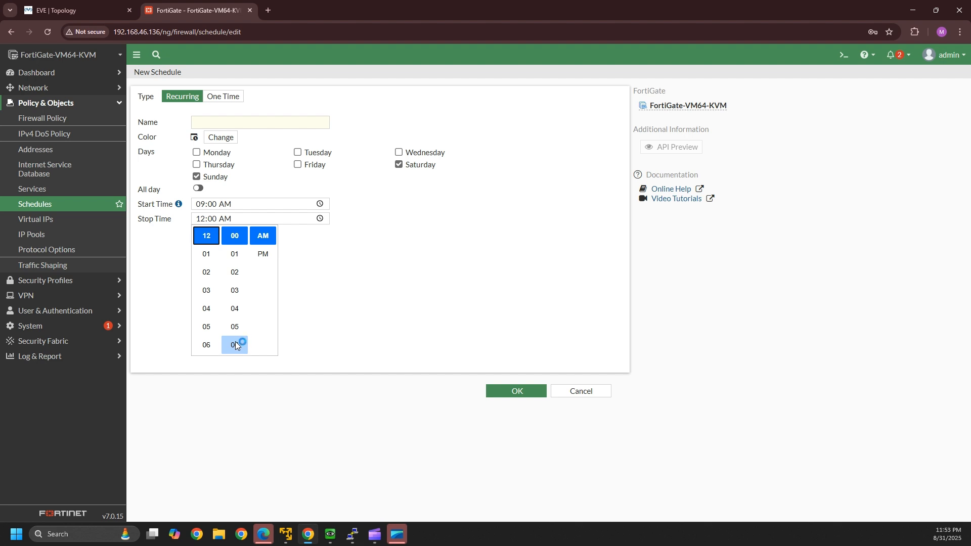
{"action": "left_click", "coordinate": [205, 345]}
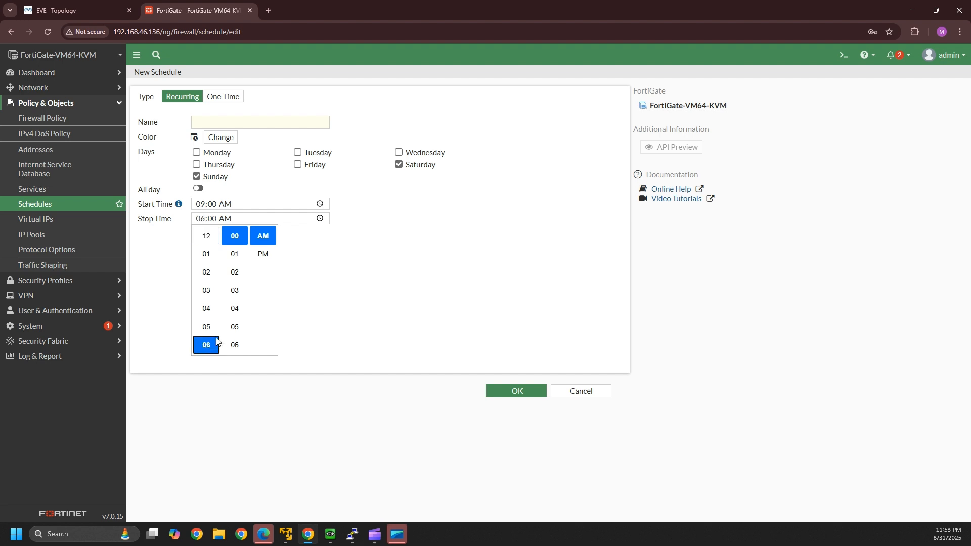
{"action": "left_click", "coordinate": [262, 255]}
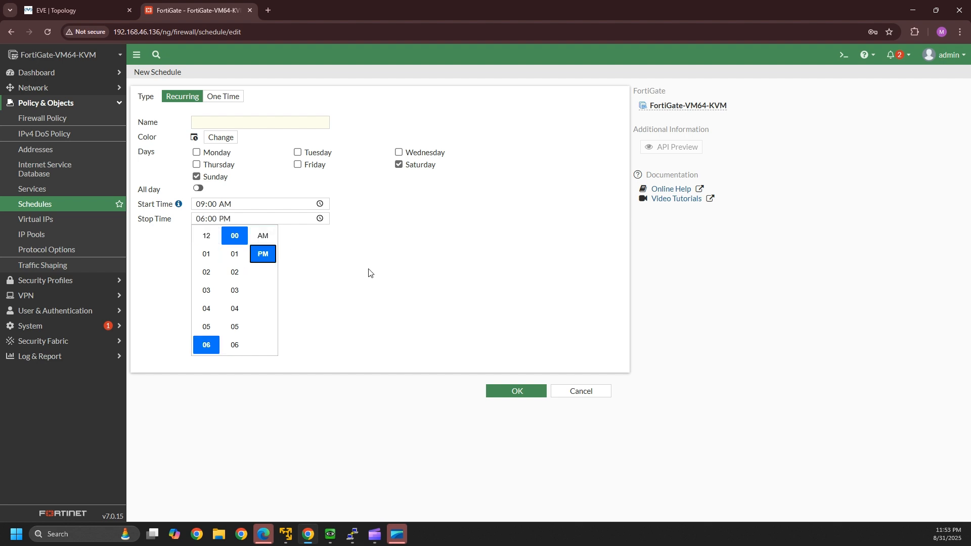
{"action": "left_click", "coordinate": [369, 273]}
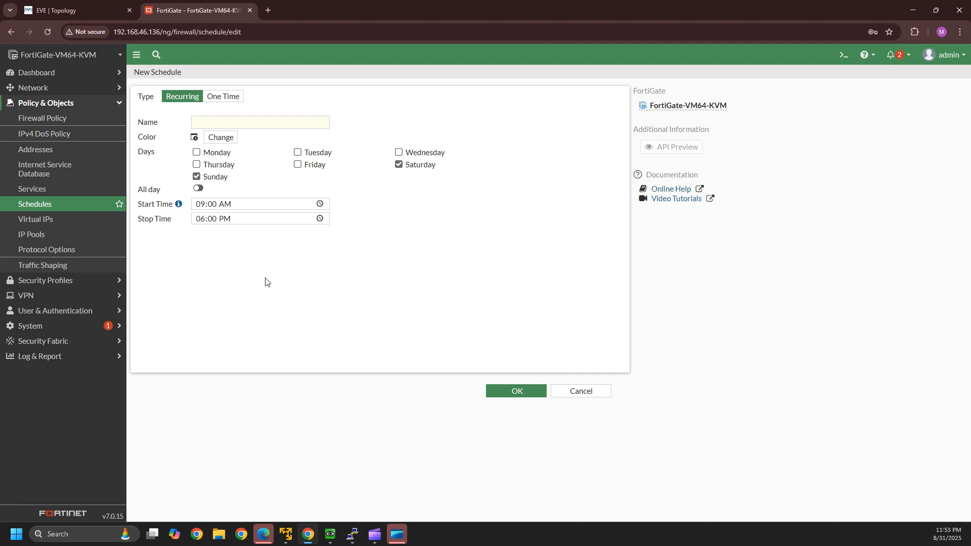
- Name the schedule SUT_SUN FORRUSER40 and save it
{"action": "left_click", "coordinate": [507, 393]}
{"action": "left_click", "coordinate": [243, 120]}
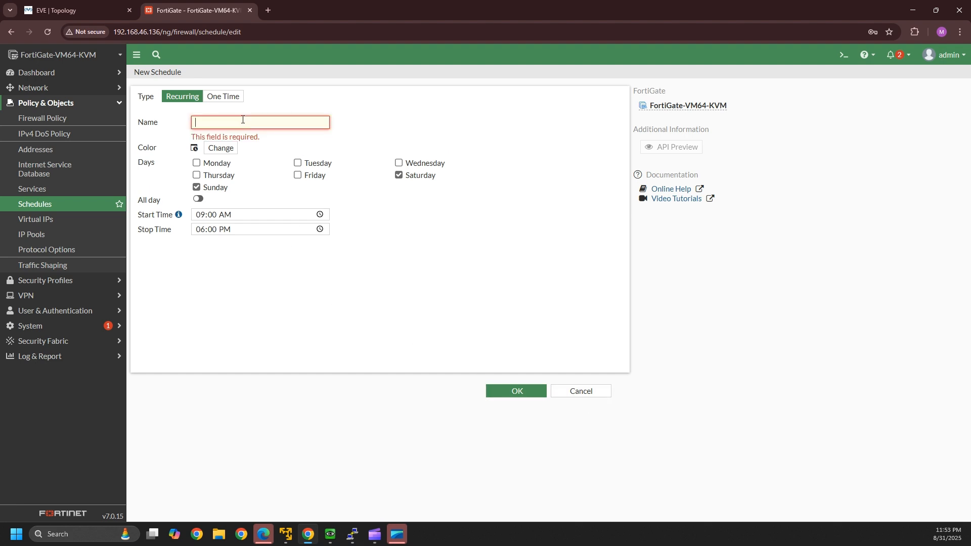
{"action": "type", "text": "SUN FOrRUSER40"}
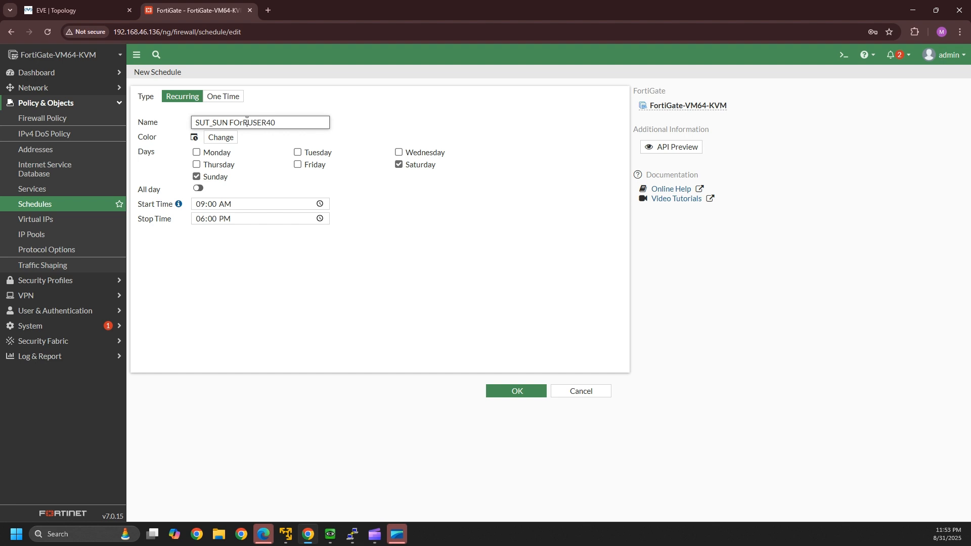
{"action": "left_click", "coordinate": [509, 181]}
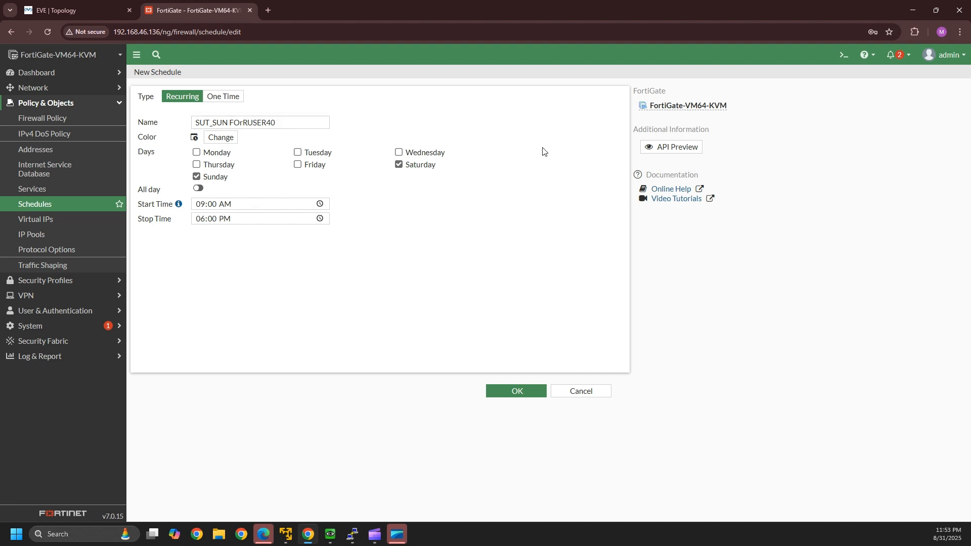
{"action": "left_click", "coordinate": [243, 122]}
{"action": "key", "text": "BackSpace"}
{"action": "type", "text": "R"}
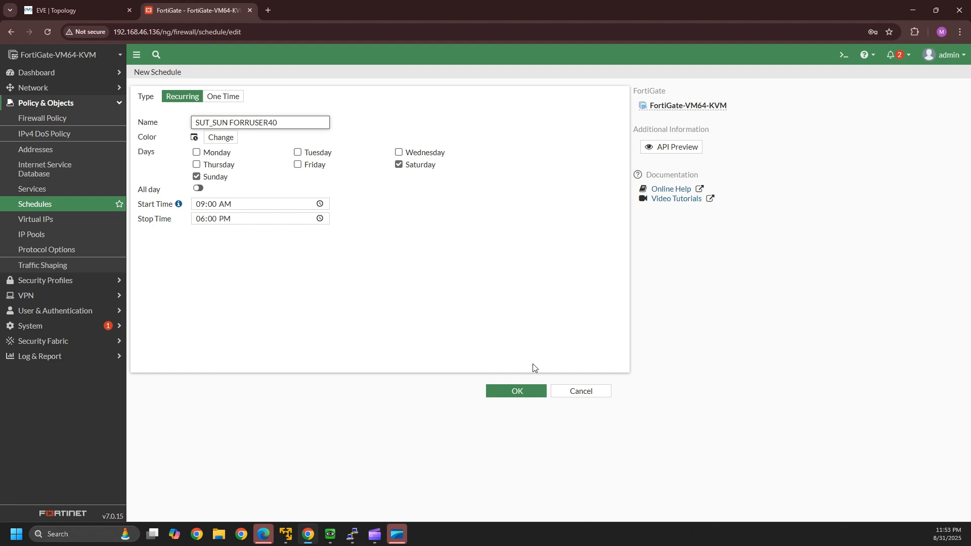
{"action": "left_click", "coordinate": [514, 392]}
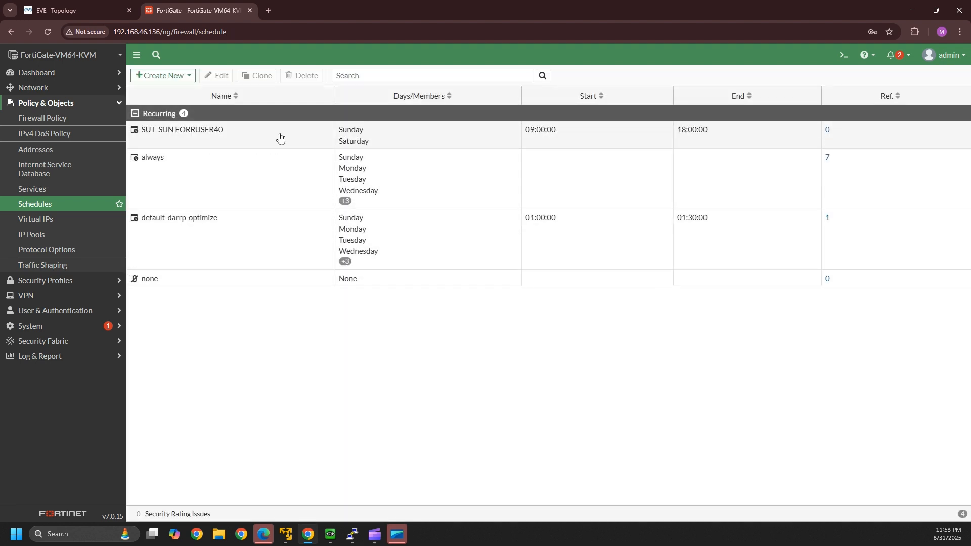
- Edit the INSIDE_USER-40 firewall policy and set its schedule to SUT_SUN FORRUSER40
{"action": "left_click", "coordinate": [56, 119]}
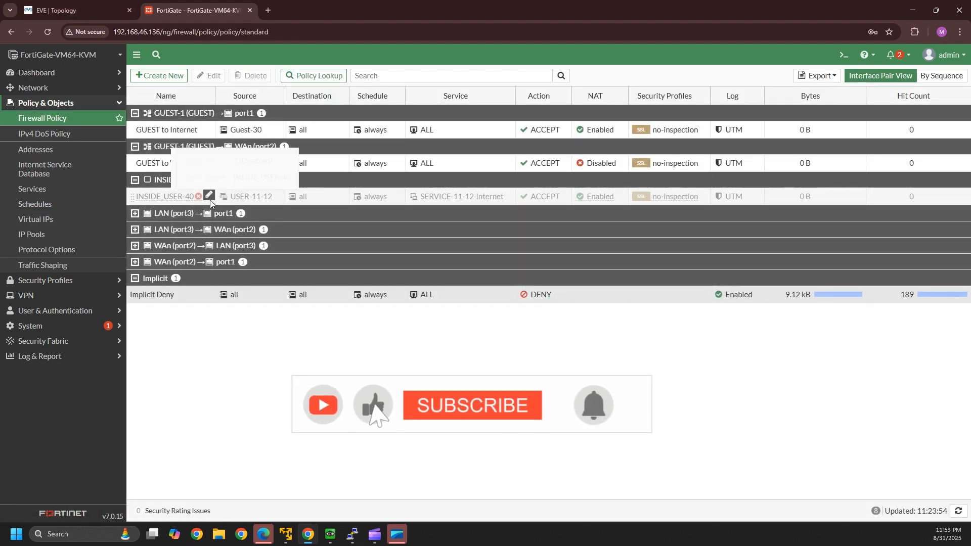
{"action": "double_click", "coordinate": [171, 196]}
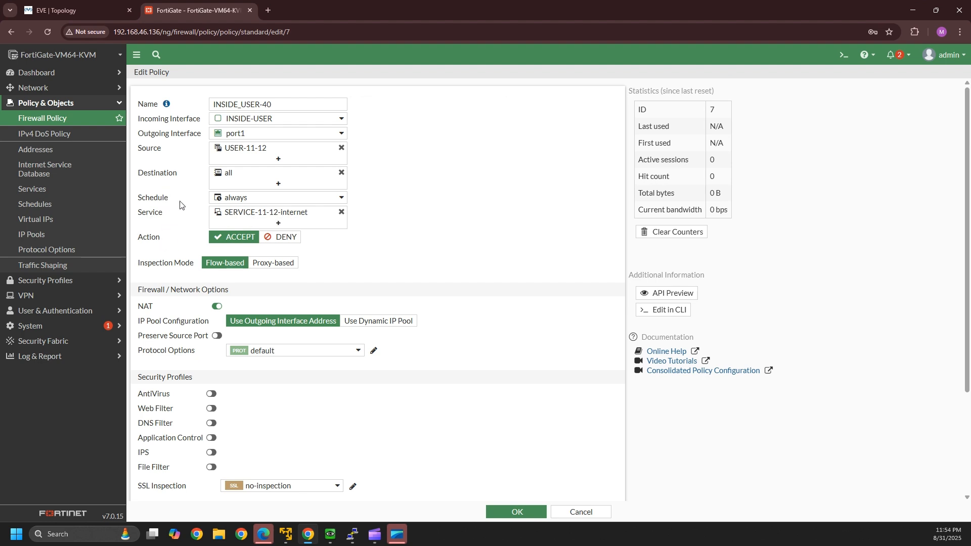
{"action": "left_click", "coordinate": [272, 201]}
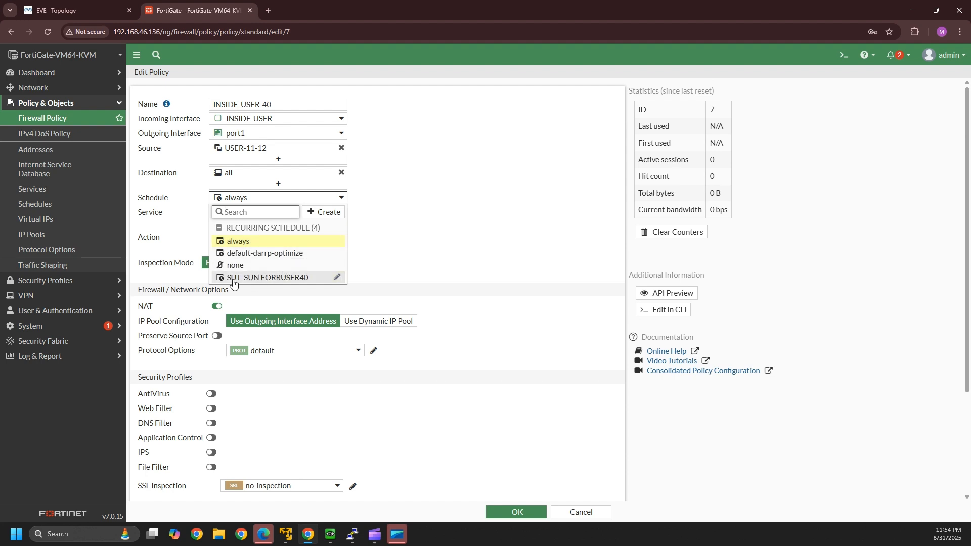
{"action": "mouse_move", "coordinate": [282, 283]}
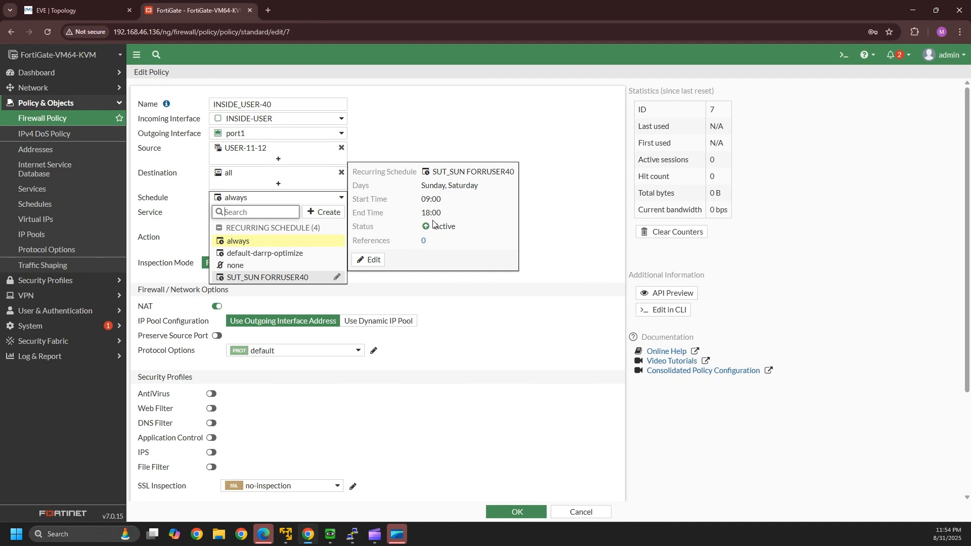
{"action": "left_click", "coordinate": [285, 277]}
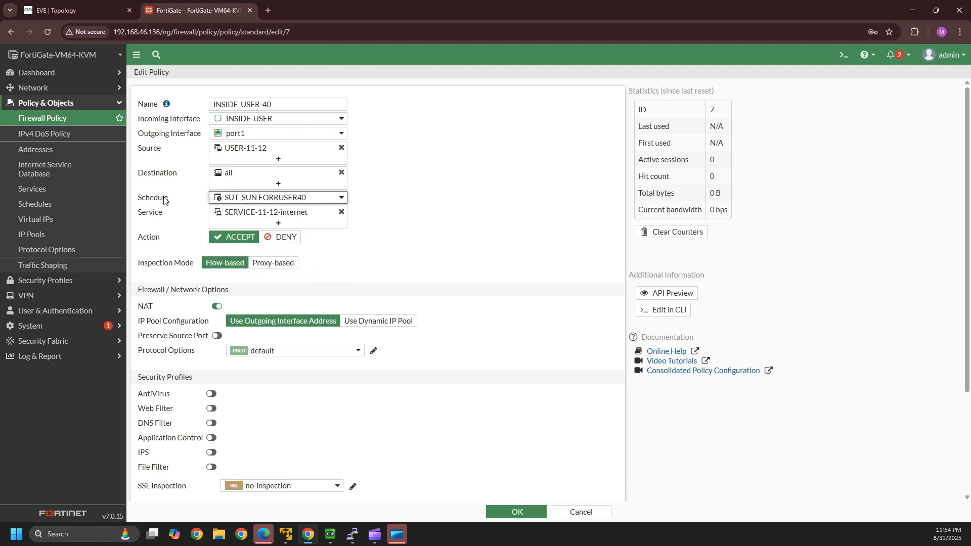
- Enable the INSIDE_USER-40 policy, save it, and check its schedule details in the policy list
{"action": "scroll", "coordinate": [516, 488], "scroll_direction": "down", "scroll_amount": 3}
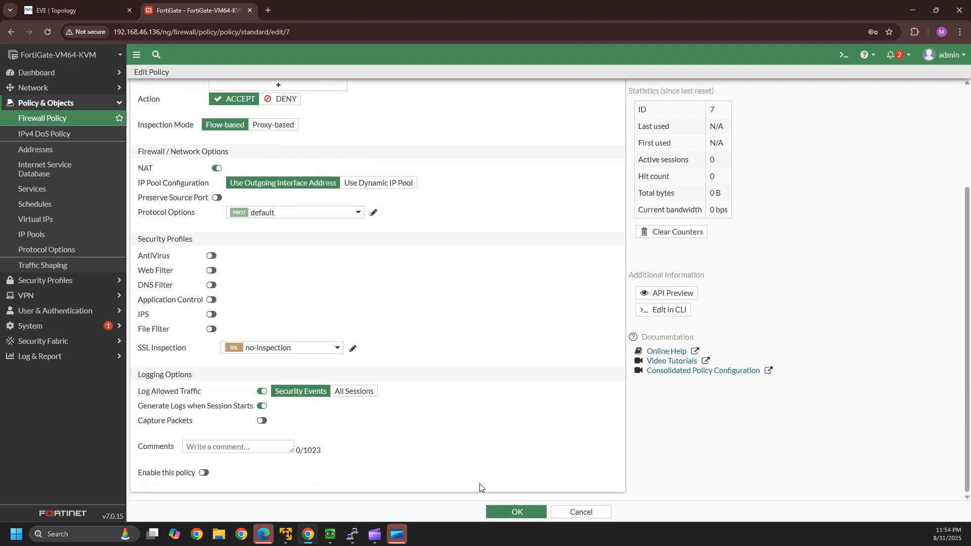
{"action": "left_click", "coordinate": [202, 473]}
{"action": "left_click", "coordinate": [512, 510]}
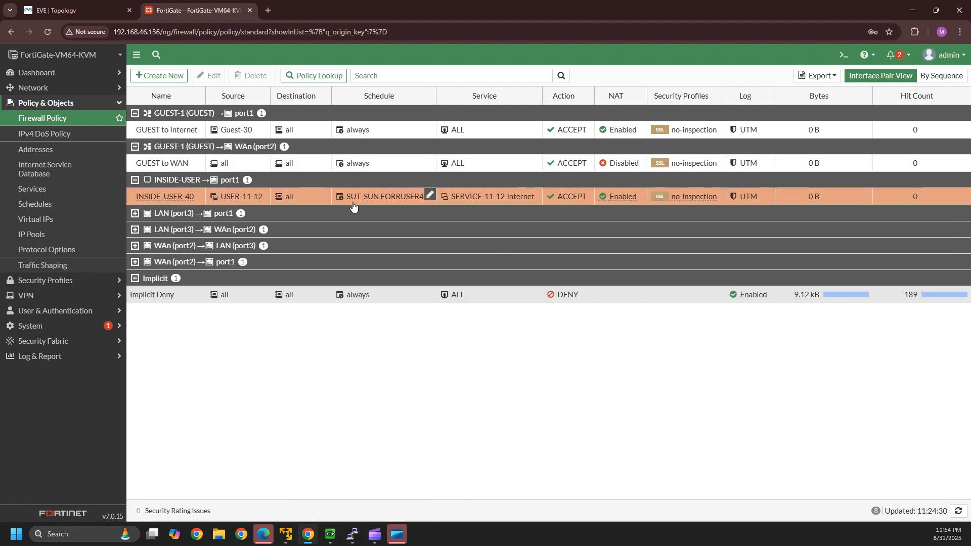
{"action": "mouse_move", "coordinate": [388, 204]}
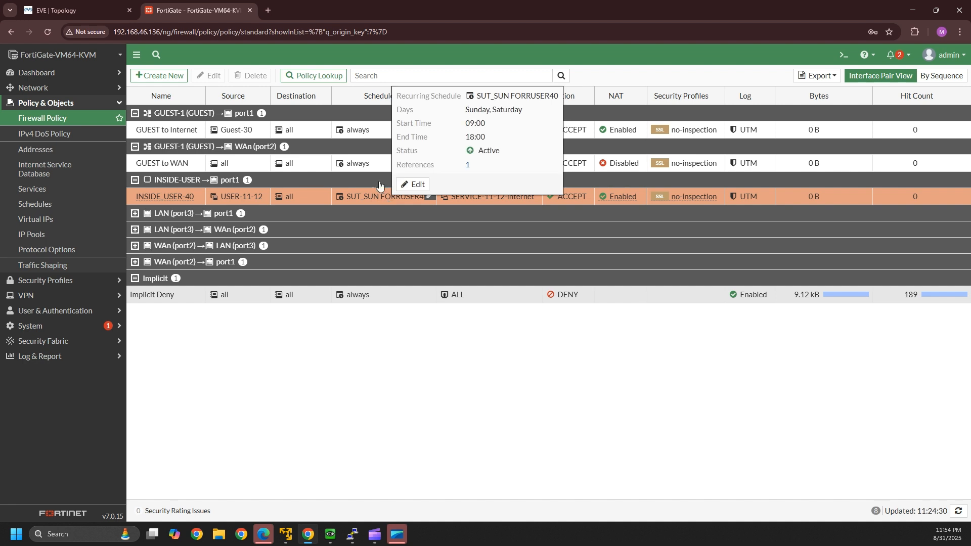
- Open the Status dashboard and check the firewall's system time and time zone
{"action": "left_click", "coordinate": [59, 74]}
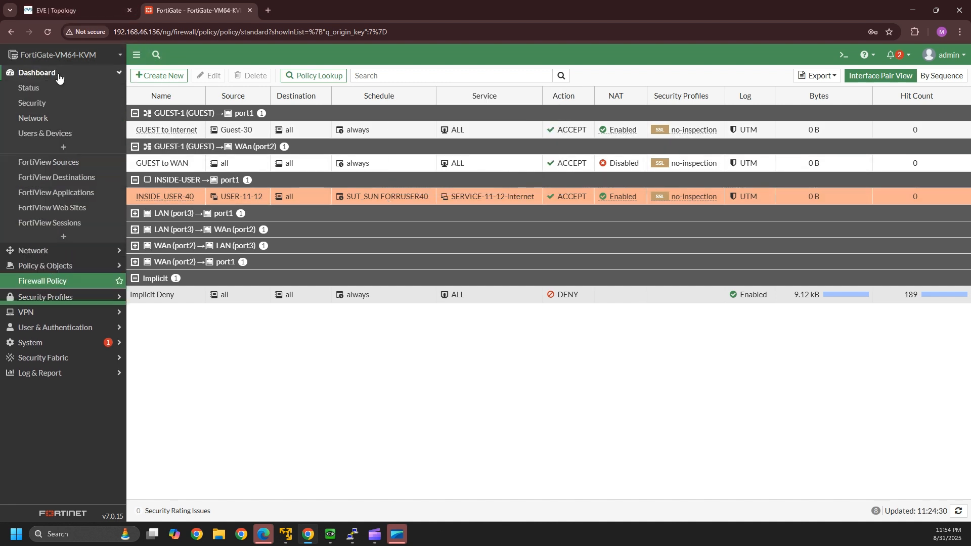
{"action": "left_click", "coordinate": [81, 89]}
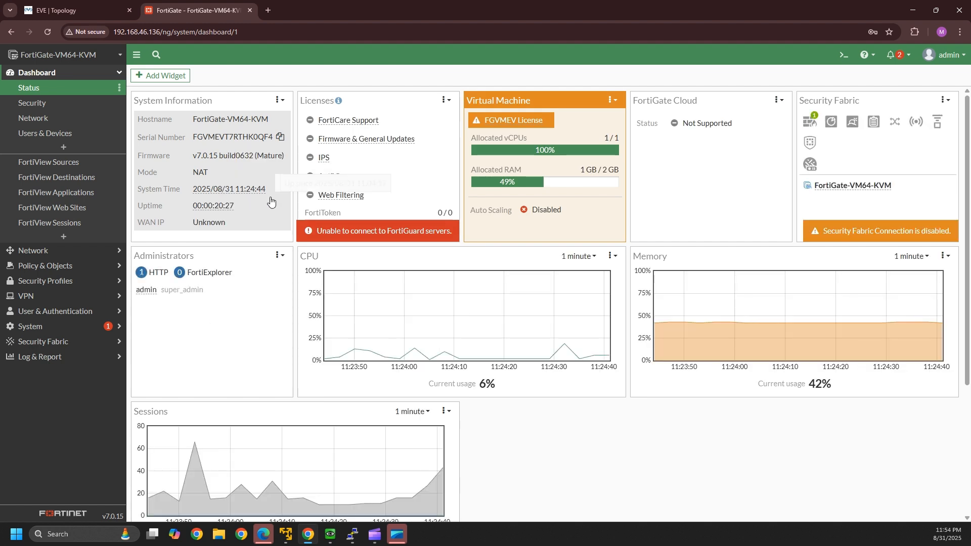
{"action": "mouse_move", "coordinate": [262, 197]}
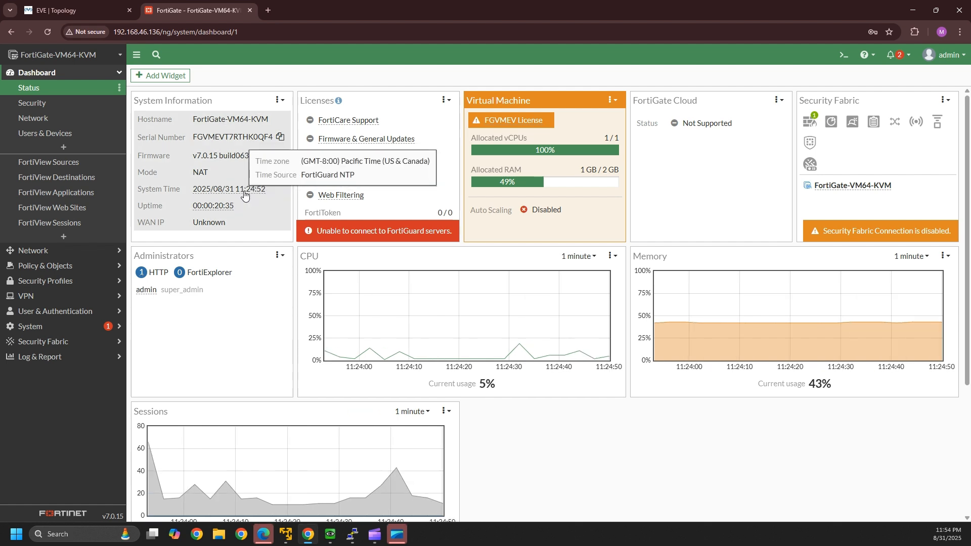
- Switch to the QEMU Windows client and ping 8.8.8.8 from its command prompt
{"action": "left_click", "coordinate": [352, 535]}
{"action": "left_click", "coordinate": [333, 537]}
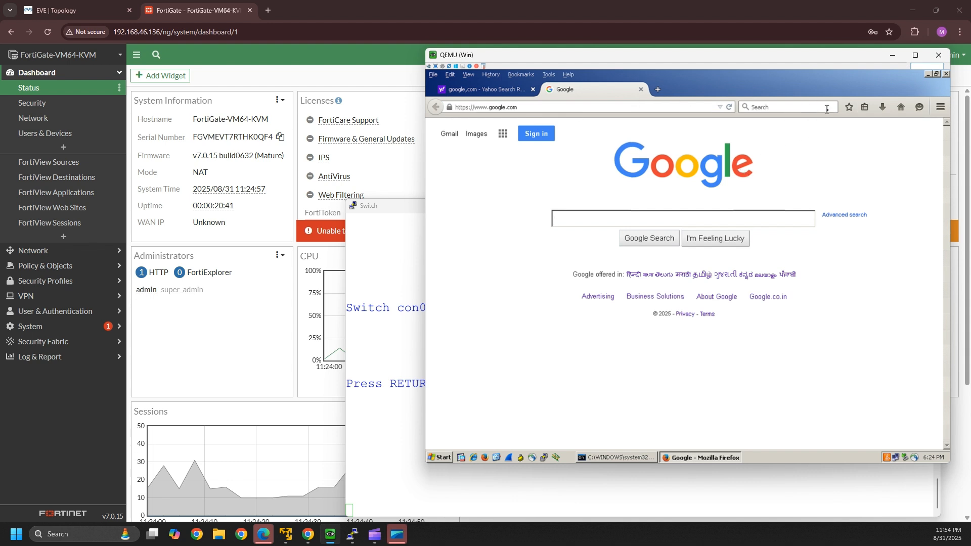
{"action": "left_click", "coordinate": [731, 109]}
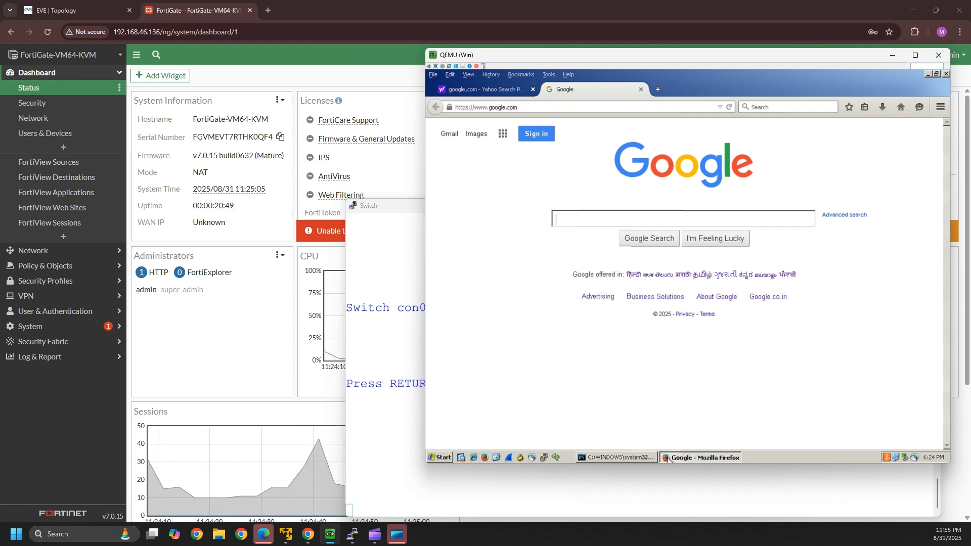
{"action": "left_click", "coordinate": [616, 457]}
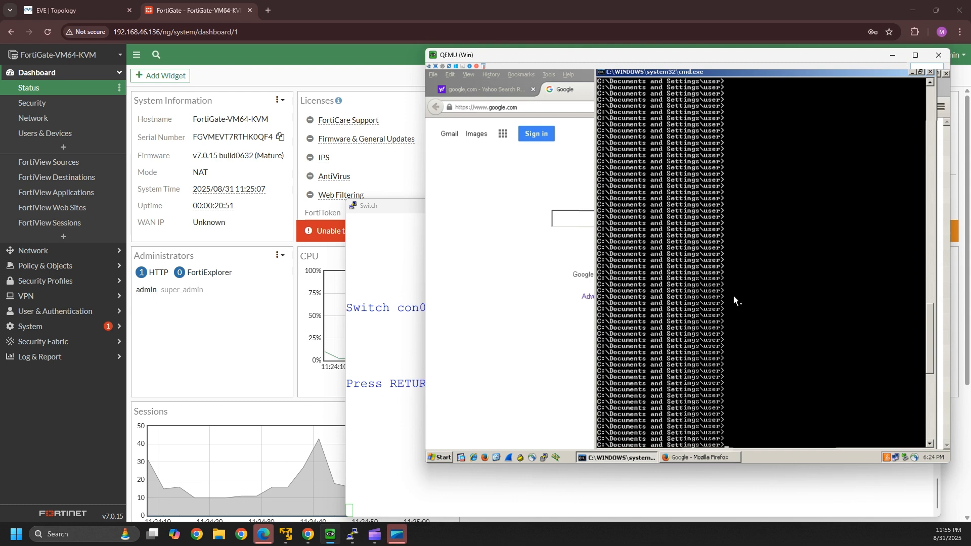
{"action": "type", "text": "ping 8.8.8.8"}
{"action": "key", "text": "Return"}
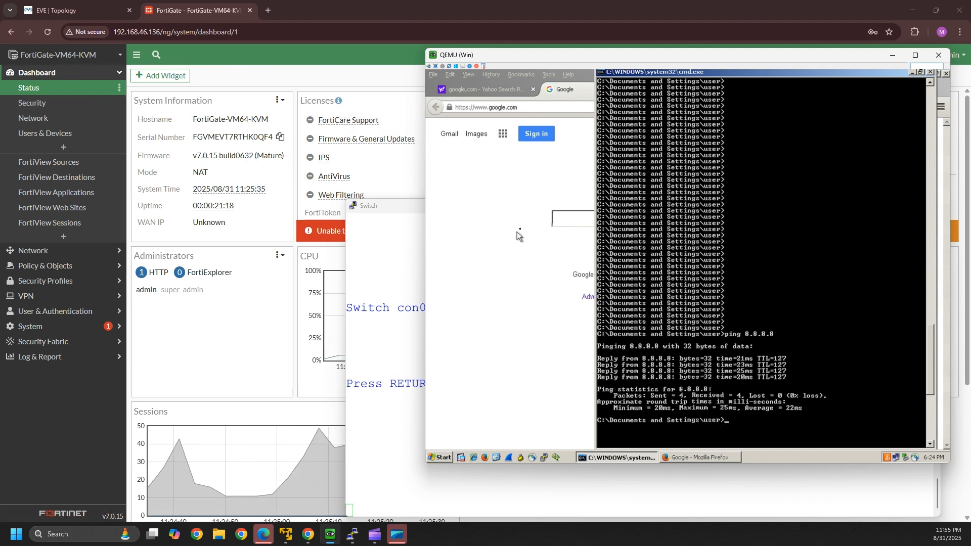
- Search Google for cisco.com in the client's Firefox browser to test internet access
{"action": "left_click", "coordinate": [580, 228]}
{"action": "type", "text": "cisco"}
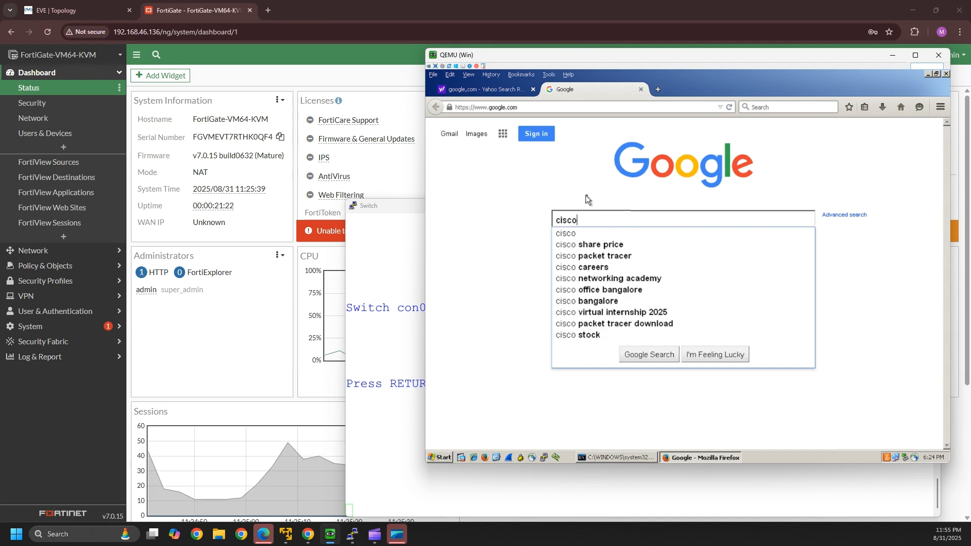
{"action": "type", "text": ".com"}
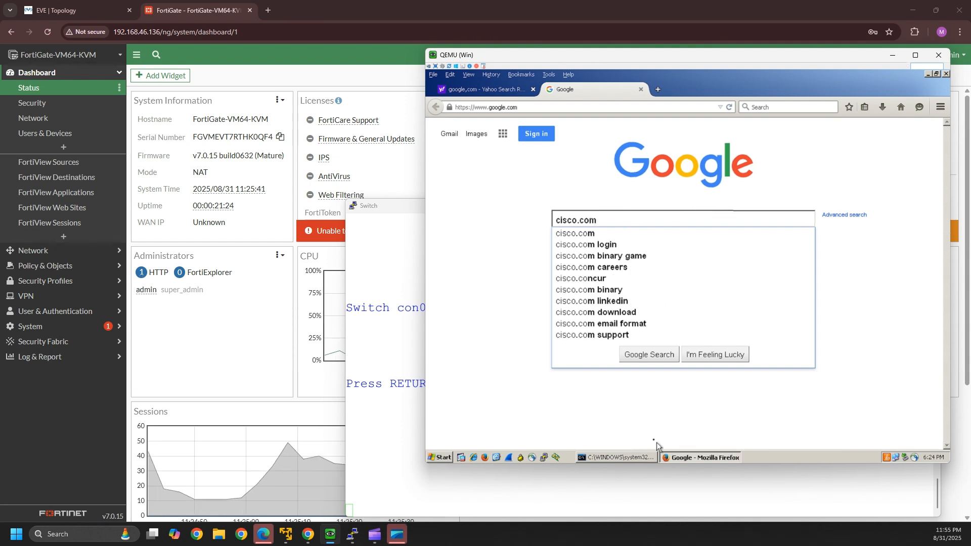
{"action": "left_click", "coordinate": [646, 356]}
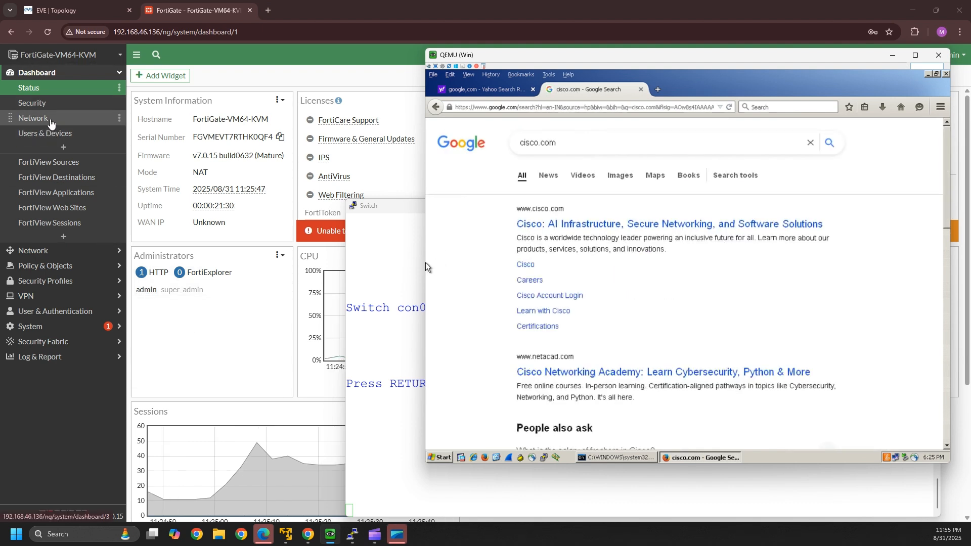
- Open the Network dashboard, expand the FortiView Sessions widget to full screen and examine the client's active sessions
{"action": "left_click", "coordinate": [32, 119]}
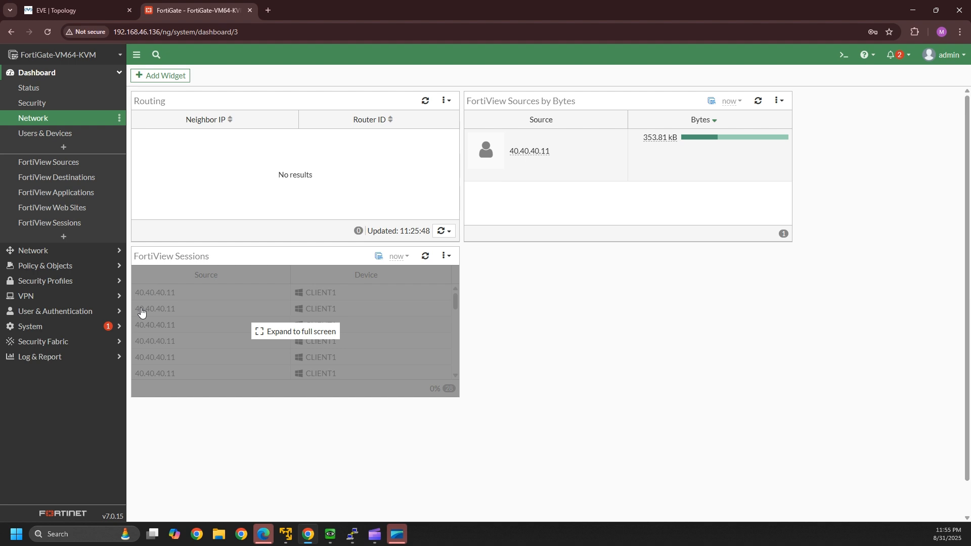
{"action": "left_click", "coordinate": [210, 330]}
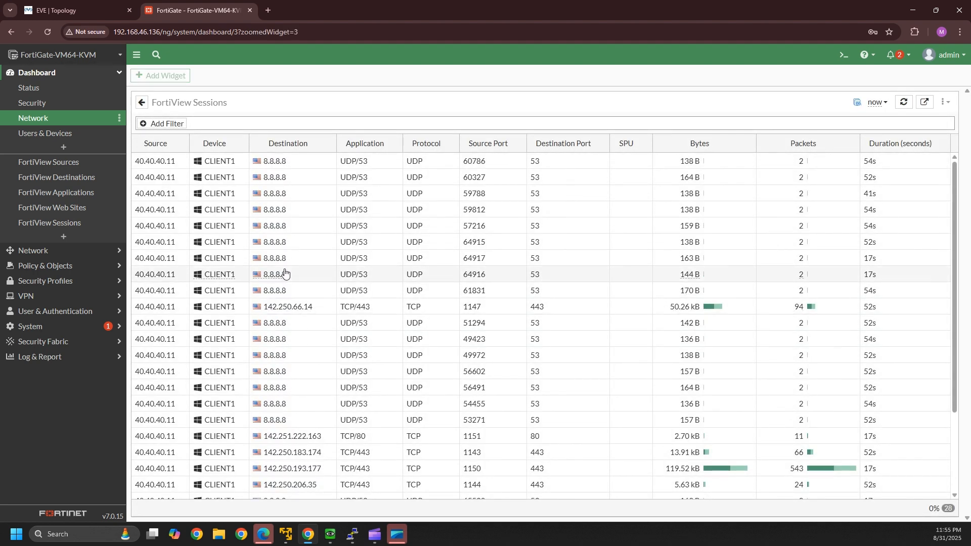
{"action": "scroll", "coordinate": [425, 485], "scroll_direction": "down", "scroll_amount": 1}
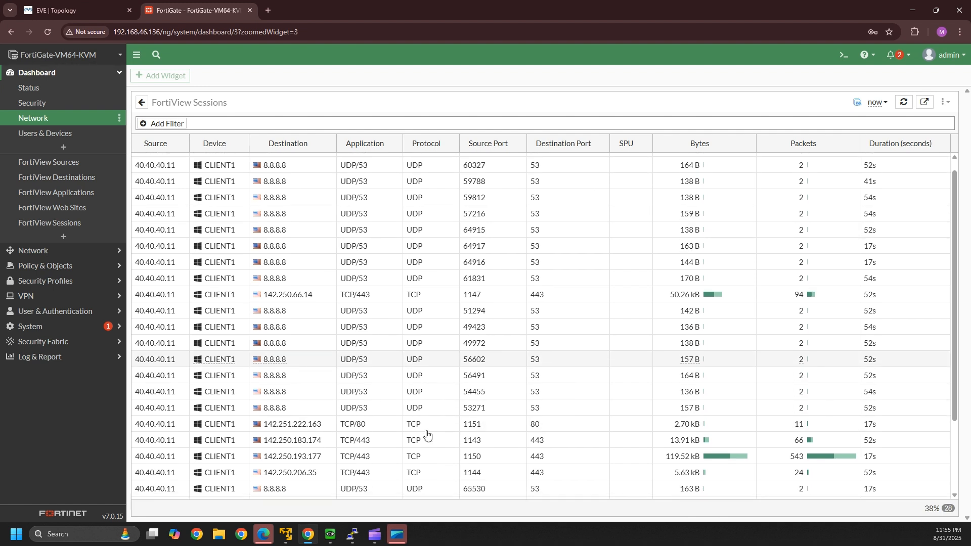
{"action": "scroll", "coordinate": [302, 436], "scroll_direction": "down", "scroll_amount": 1}
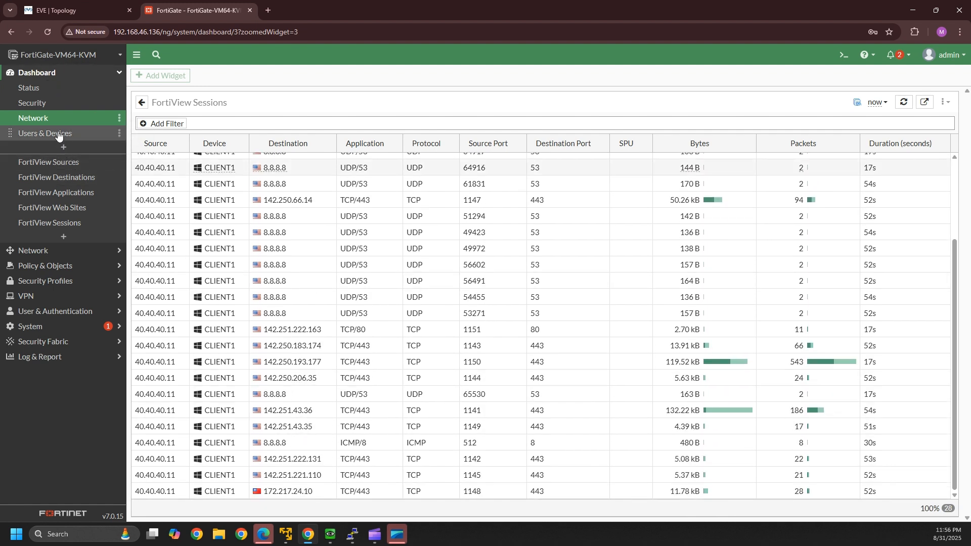
- Return to the Status dashboard and check the firewall's current system time
{"action": "left_click", "coordinate": [55, 250]}
{"action": "left_click", "coordinate": [61, 87]}
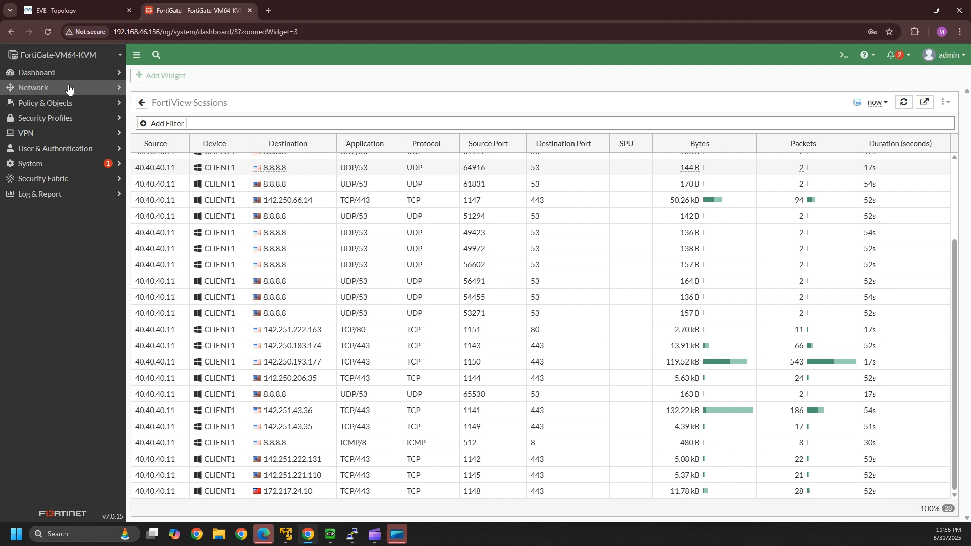
{"action": "left_click", "coordinate": [76, 103]}
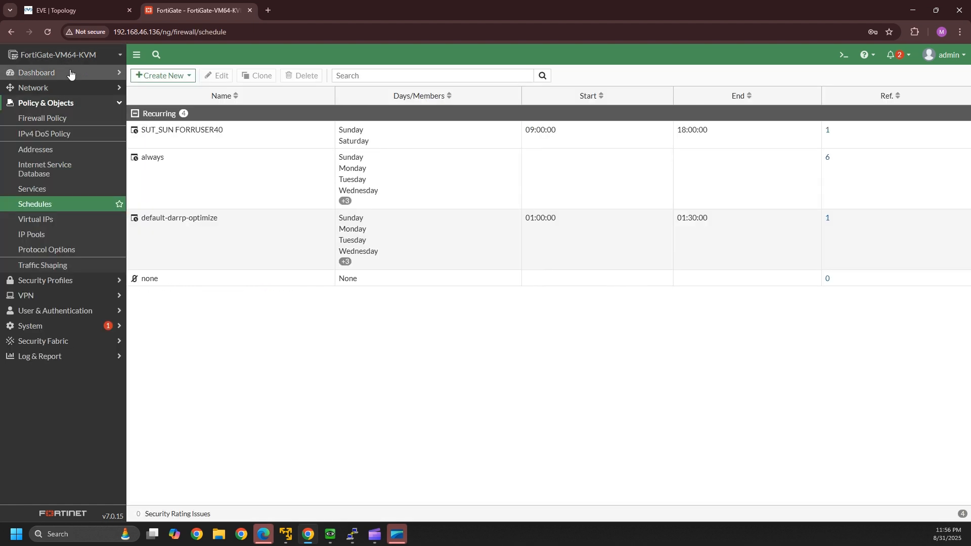
{"action": "left_click", "coordinate": [71, 73]}
{"action": "left_click", "coordinate": [55, 87]}
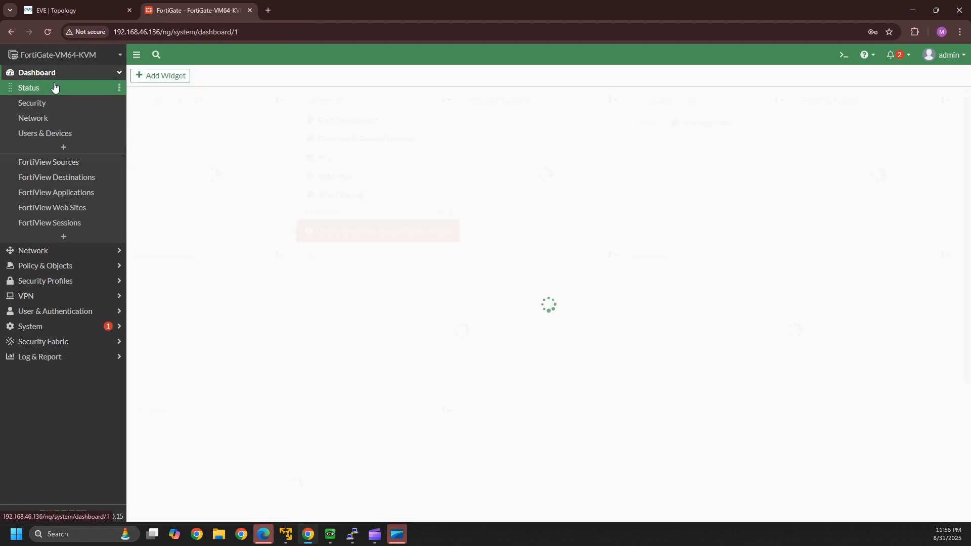
{"action": "mouse_move", "coordinate": [249, 193]}
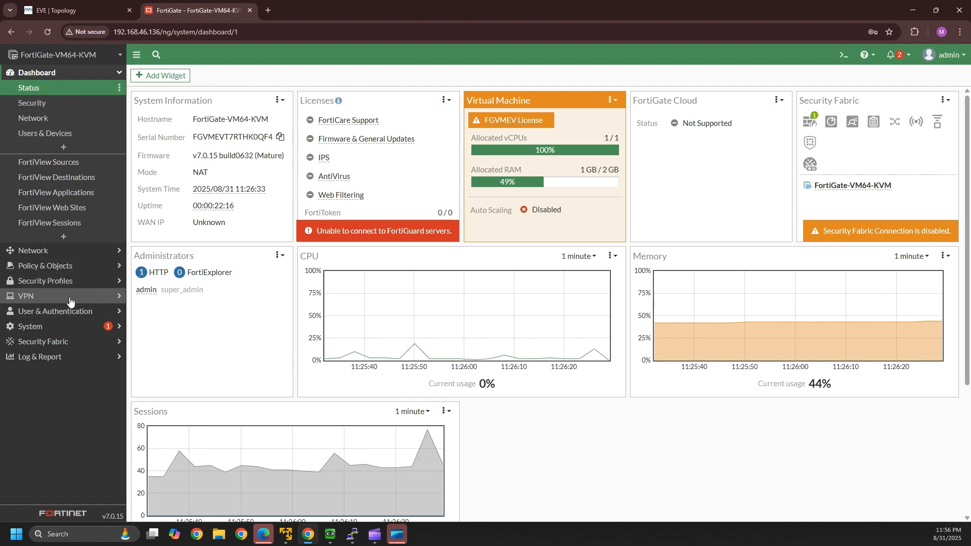
- Start a new recurring schedule named "USER 11 to internet" that applies on Sunday only
{"action": "left_click", "coordinate": [62, 266]}
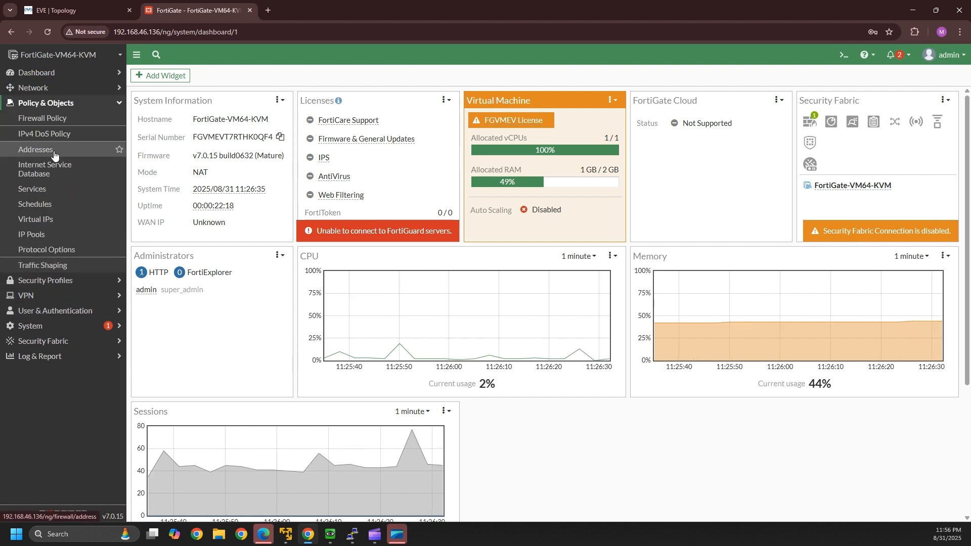
{"action": "left_click", "coordinate": [65, 118]}
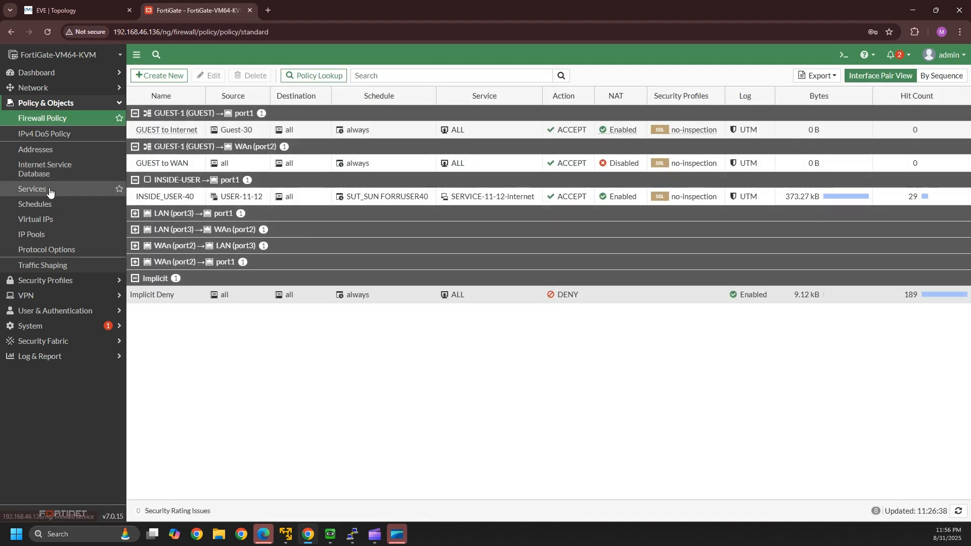
{"action": "left_click", "coordinate": [48, 204]}
{"action": "left_click", "coordinate": [166, 77]}
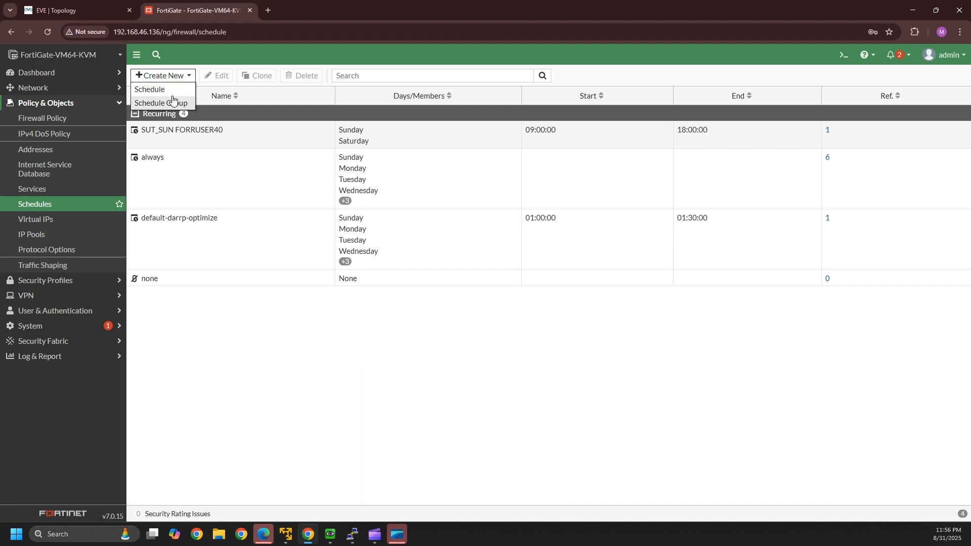
{"action": "left_click", "coordinate": [165, 91]}
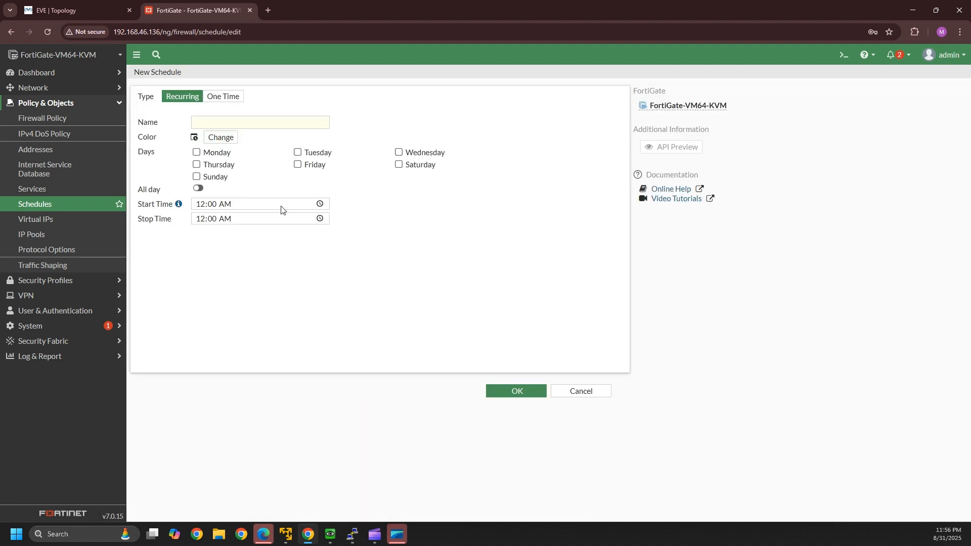
{"action": "left_click", "coordinate": [218, 120]}
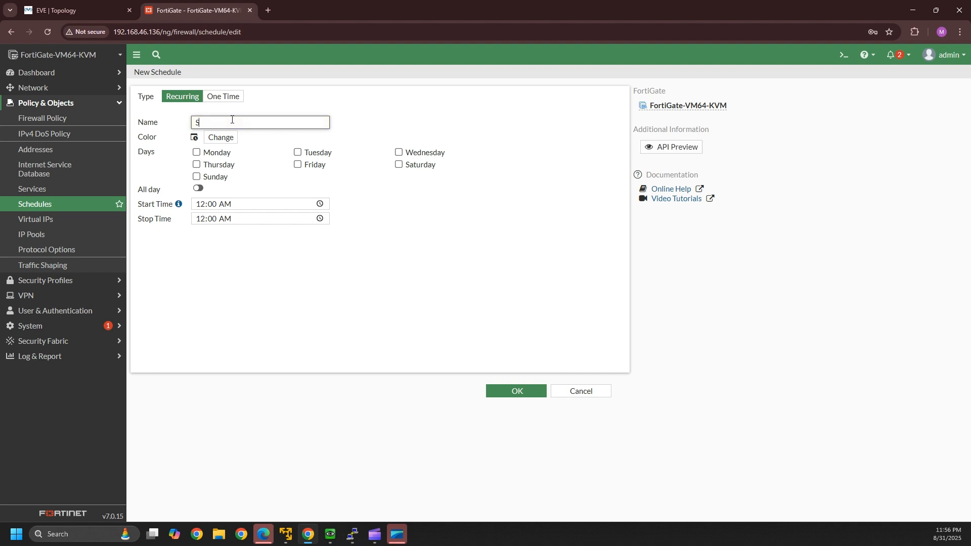
{"action": "key", "text": "BackSpace"}
{"action": "type", "text": "USER 11 to internet"}
{"action": "left_click", "coordinate": [199, 188]}
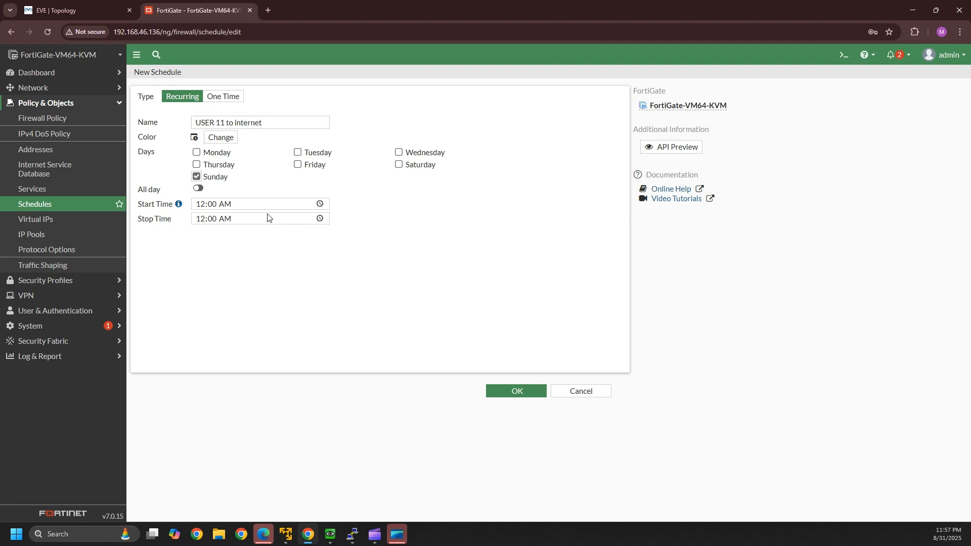
- Set the new schedule's start time to 11:27 AM
{"action": "left_click", "coordinate": [320, 204]}
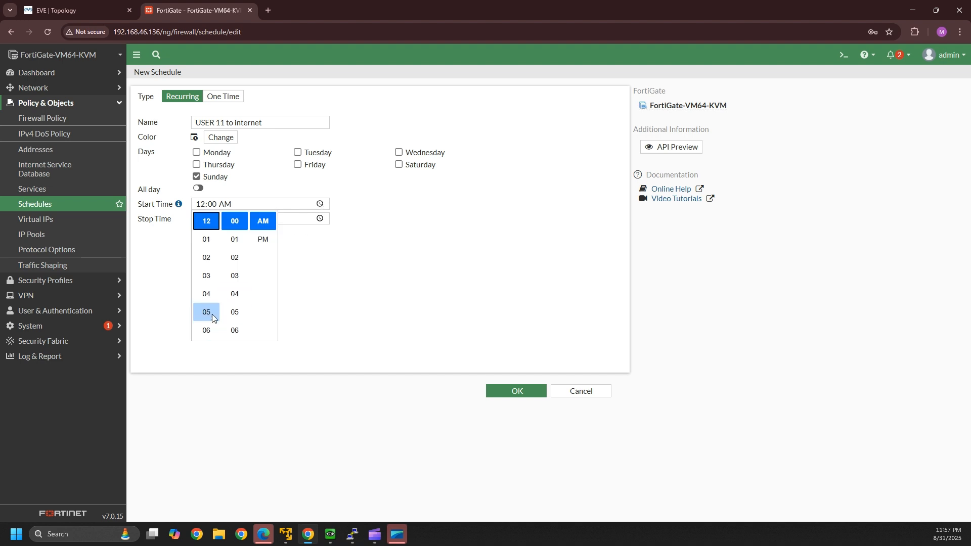
{"action": "scroll", "coordinate": [211, 314], "scroll_direction": "down", "scroll_amount": 3}
{"action": "left_click", "coordinate": [209, 277]}
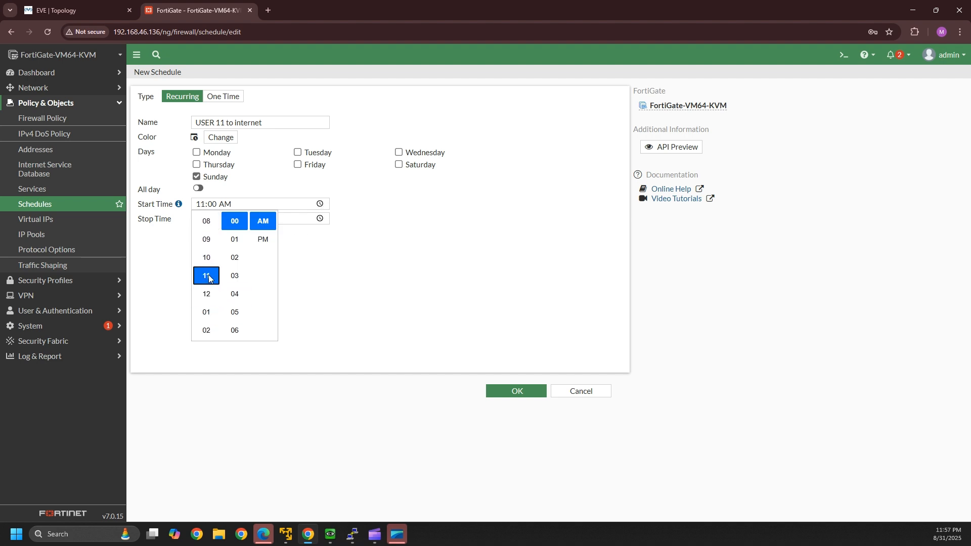
{"action": "scroll", "coordinate": [238, 310], "scroll_direction": "down", "scroll_amount": 15}
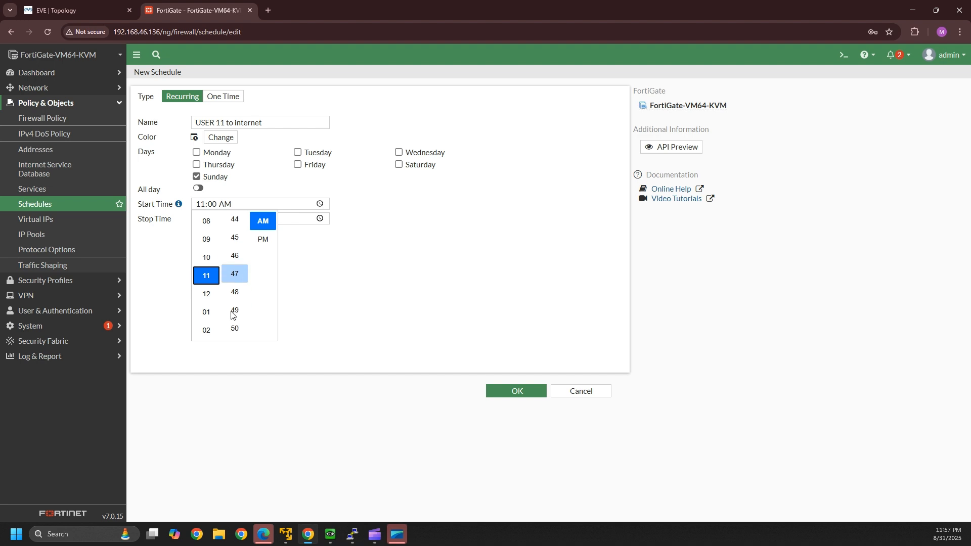
{"action": "scroll", "coordinate": [235, 255], "scroll_direction": "up", "scroll_amount": 9}
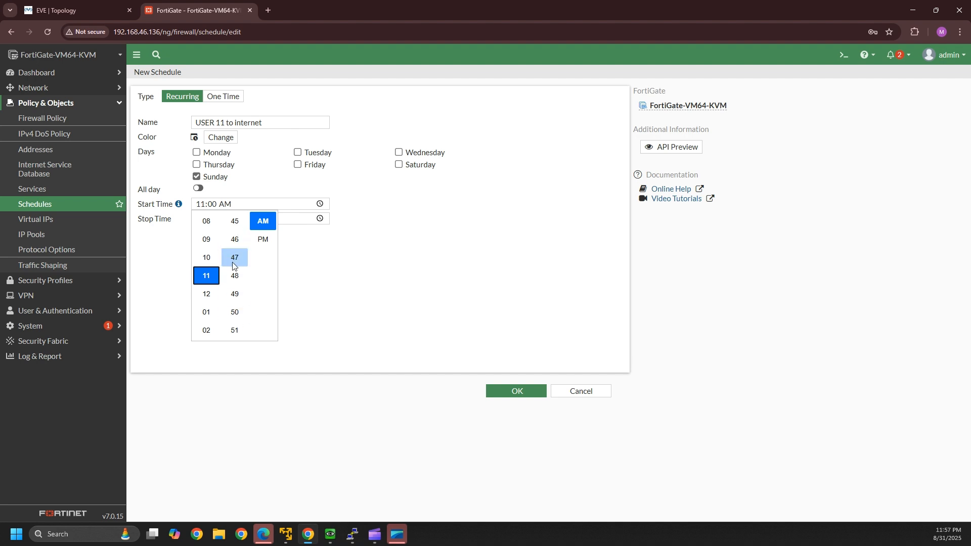
{"action": "scroll", "coordinate": [235, 233], "scroll_direction": "down", "scroll_amount": 3}
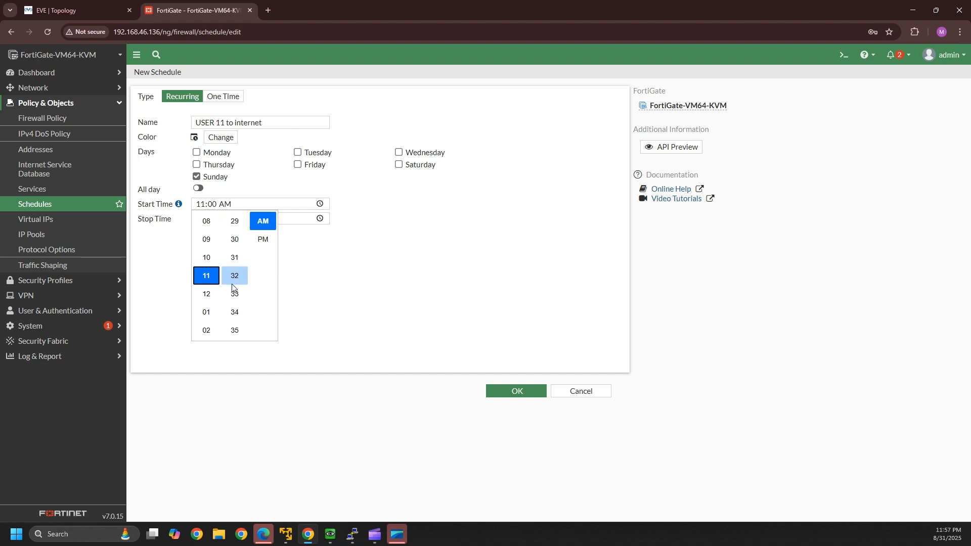
{"action": "scroll", "coordinate": [236, 289], "scroll_direction": "up", "scroll_amount": 2}
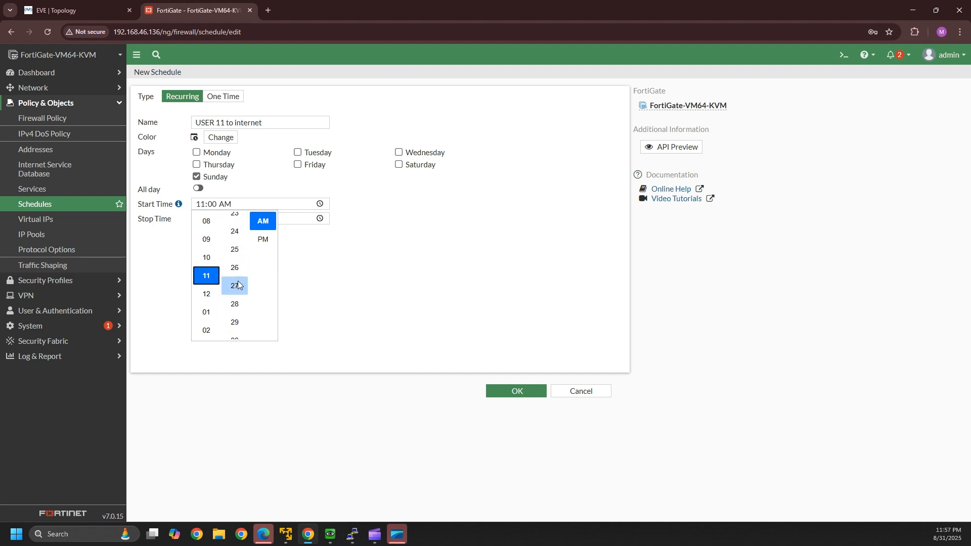
{"action": "left_click", "coordinate": [236, 298]}
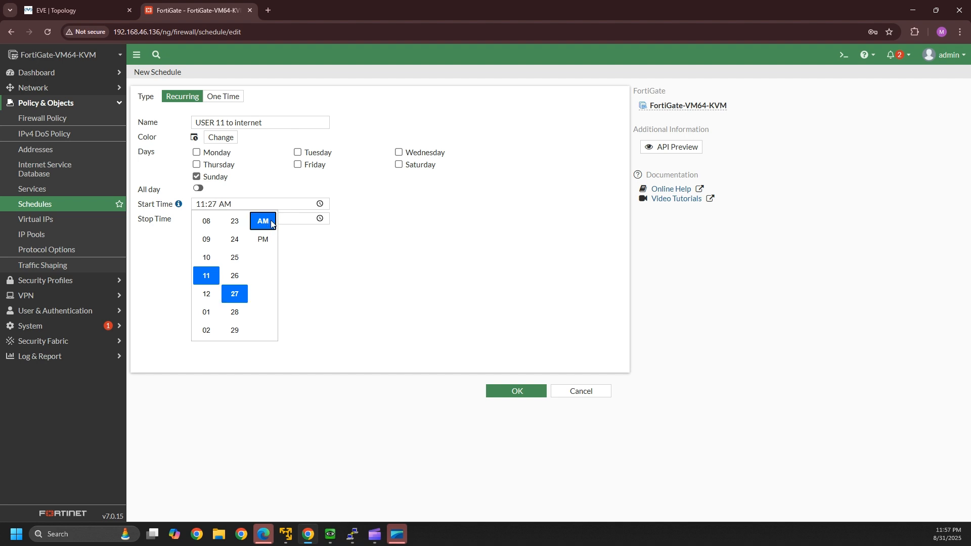
{"action": "left_click", "coordinate": [310, 259]}
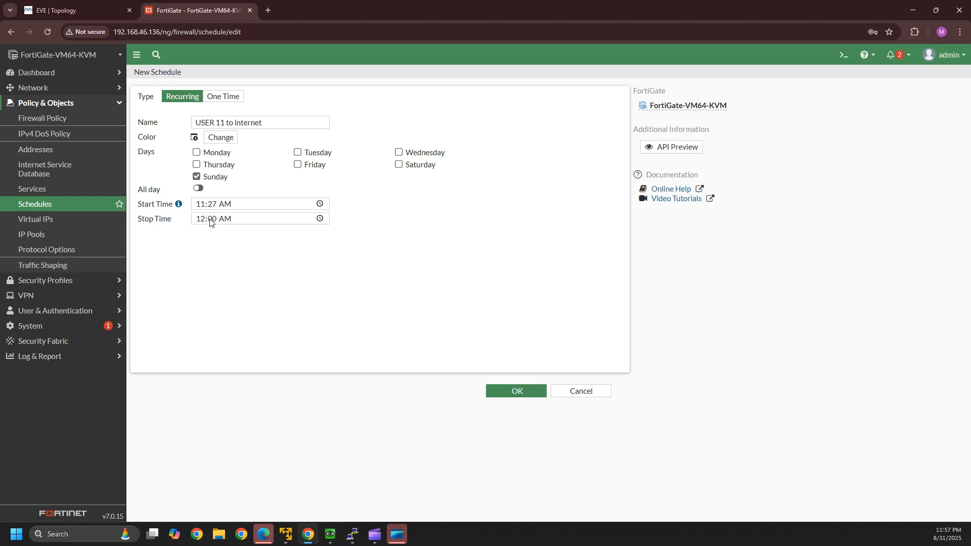
- Set the schedule's stop time to 11:28 AM and save the schedule
{"action": "left_click", "coordinate": [320, 222]}
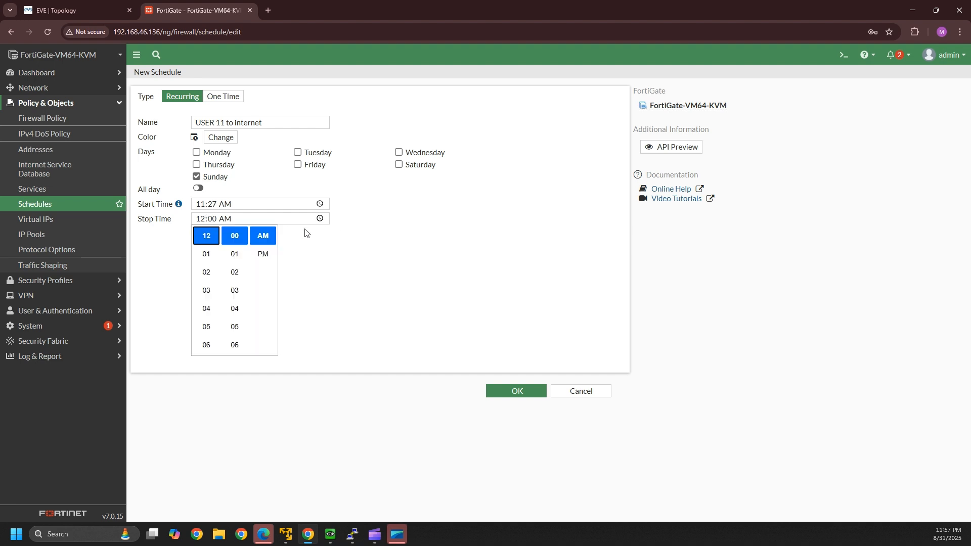
{"action": "scroll", "coordinate": [199, 332], "scroll_direction": "down", "scroll_amount": 1}
{"action": "scroll", "coordinate": [200, 331], "scroll_direction": "down", "scroll_amount": 2}
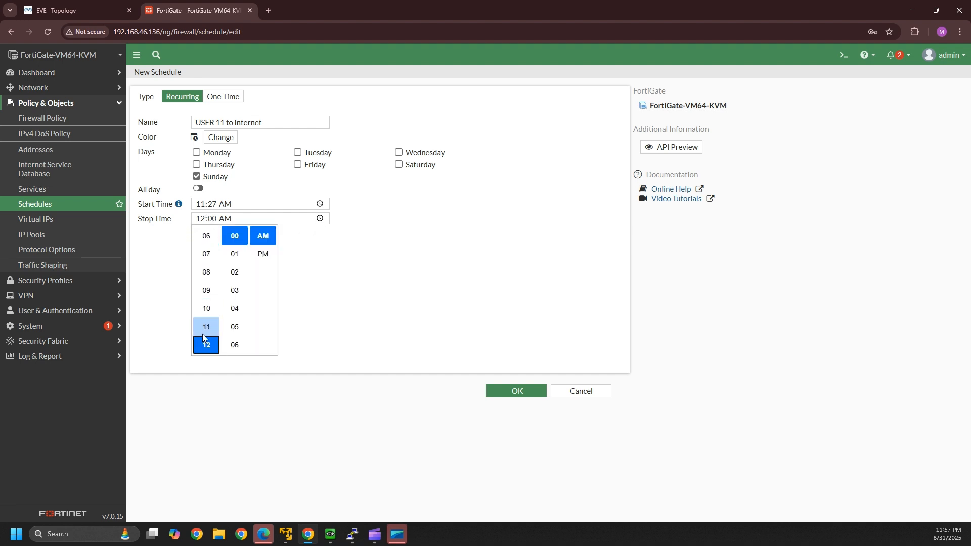
{"action": "left_click", "coordinate": [207, 327]}
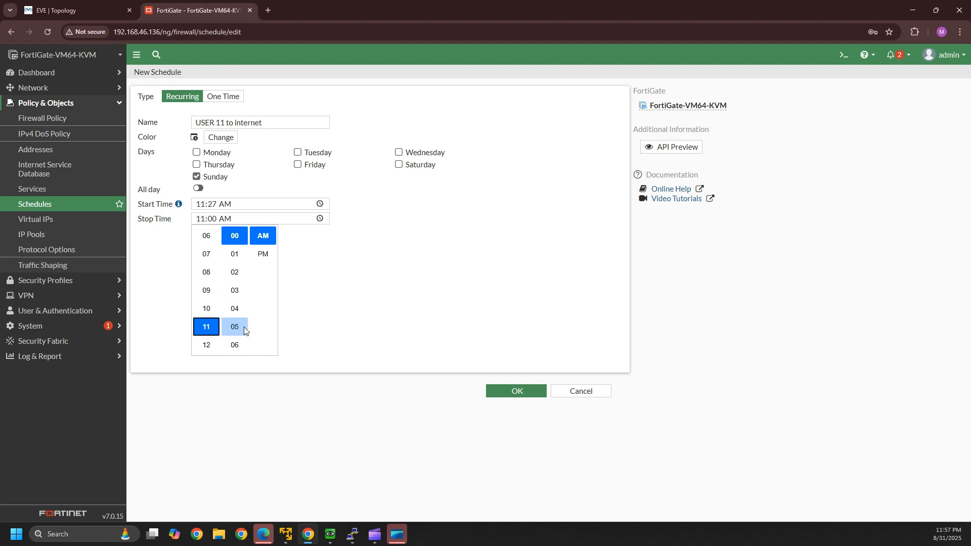
{"action": "scroll", "coordinate": [240, 328], "scroll_direction": "down", "scroll_amount": 10}
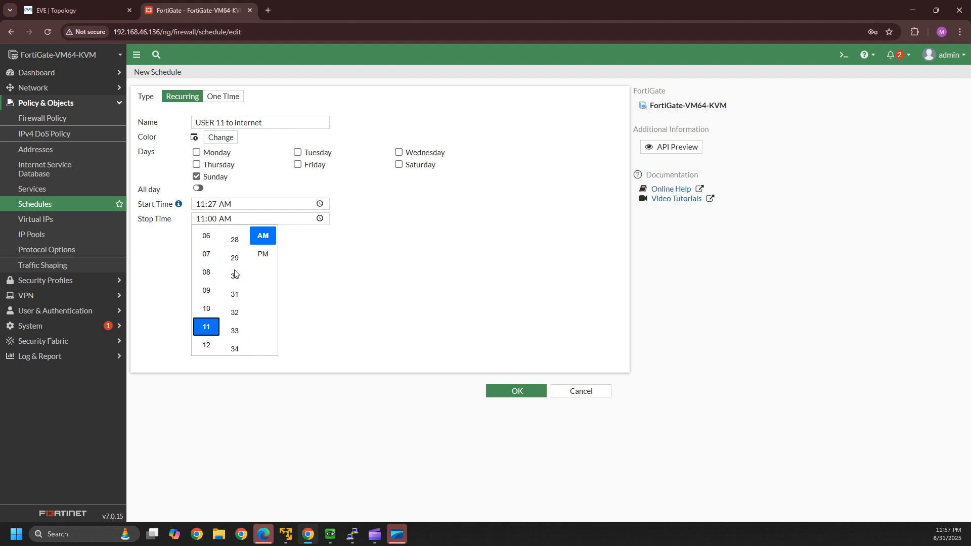
{"action": "scroll", "coordinate": [234, 304], "scroll_direction": "up", "scroll_amount": 3}
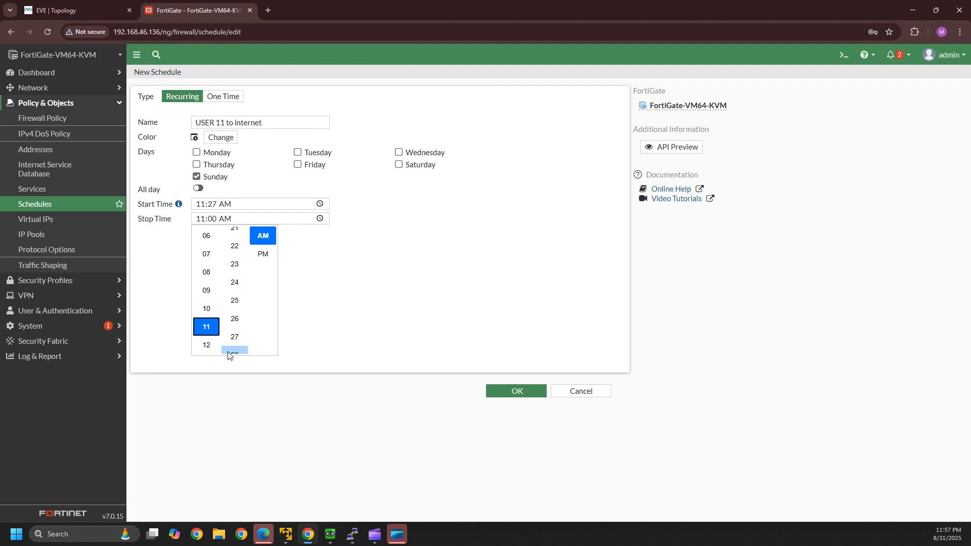
{"action": "scroll", "coordinate": [234, 349], "scroll_direction": "down", "scroll_amount": 2}
{"action": "left_click", "coordinate": [235, 264]}
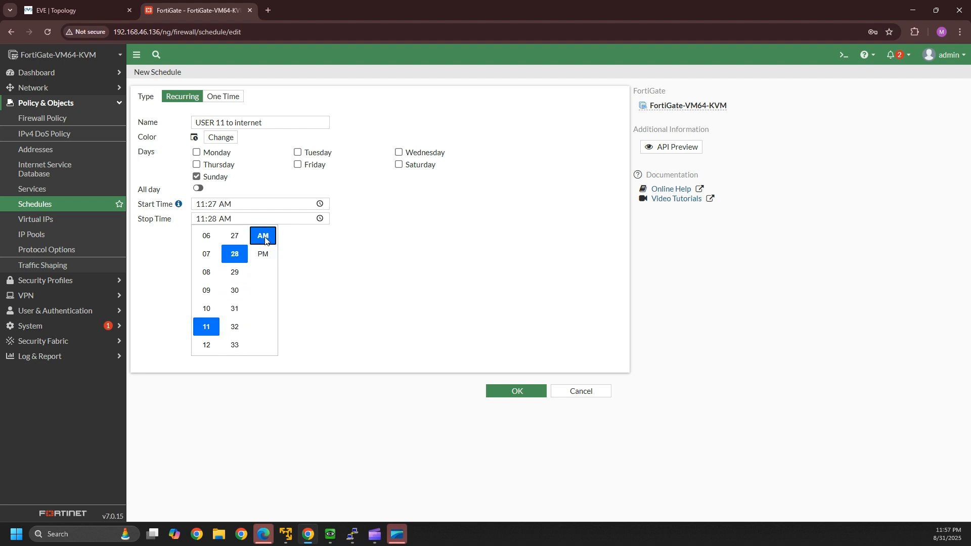
{"action": "left_click", "coordinate": [263, 236]}
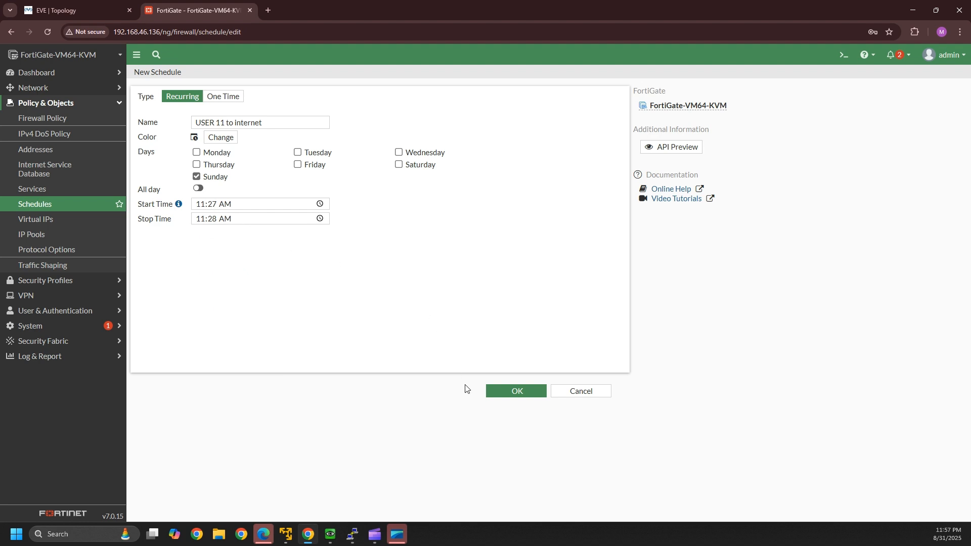
{"action": "left_click", "coordinate": [499, 392]}
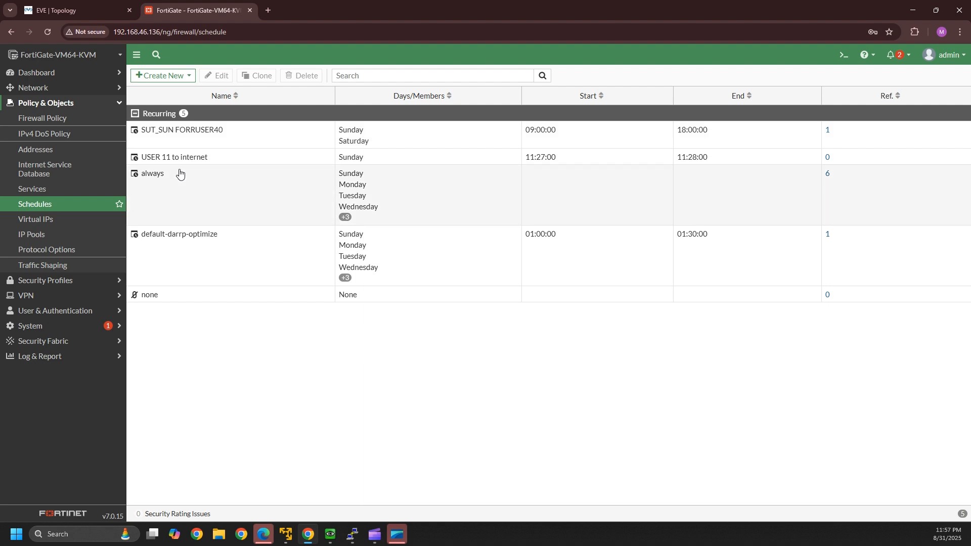
- Open the INSIDE_USER-40 policy for editing, and reload the cisco.com search results in the QEMU Windows client's browser
{"action": "left_click", "coordinate": [46, 119]}
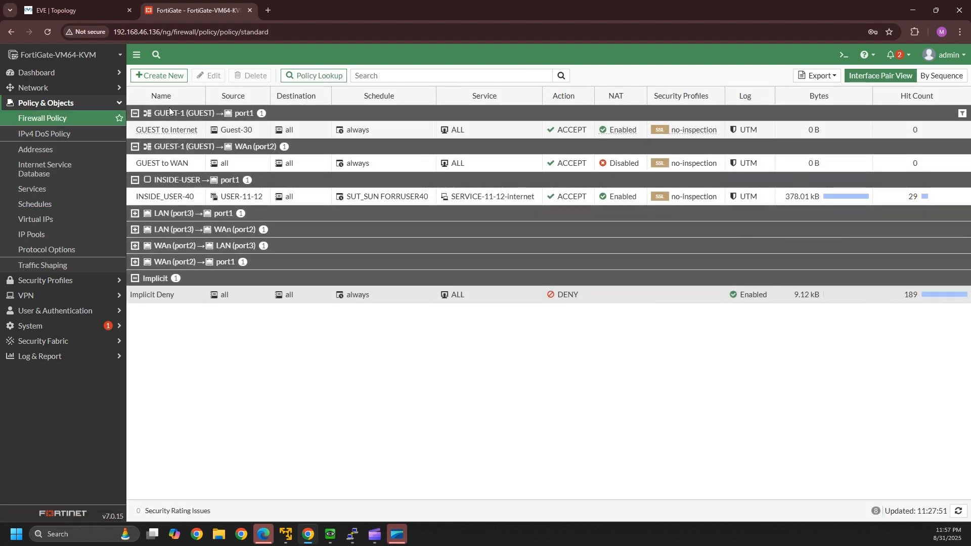
{"action": "double_click", "coordinate": [164, 197]}
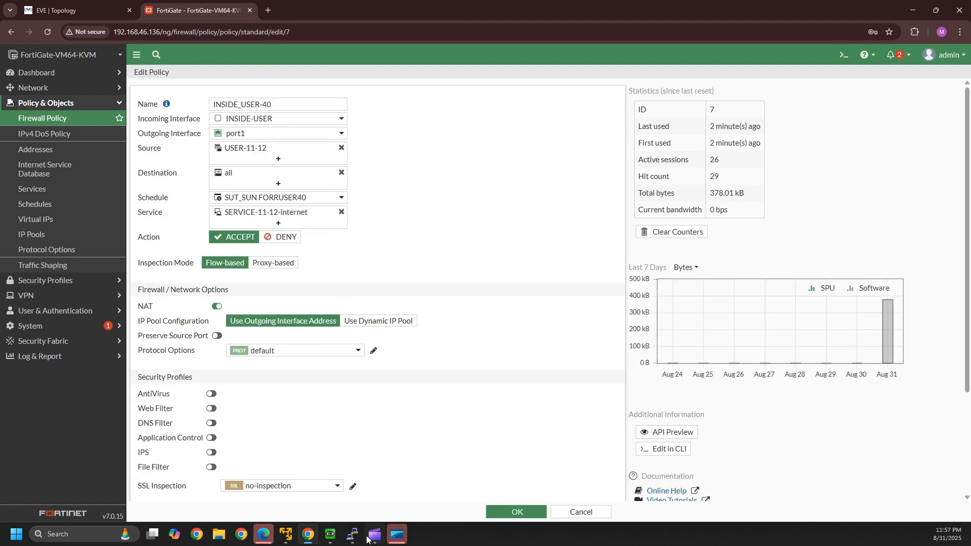
{"action": "left_click", "coordinate": [330, 535]}
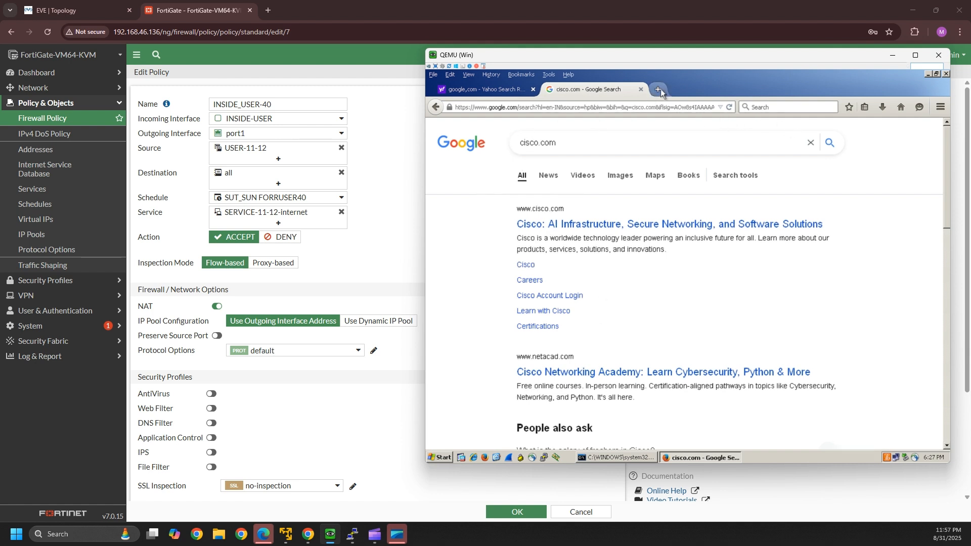
{"action": "left_click", "coordinate": [730, 108]}
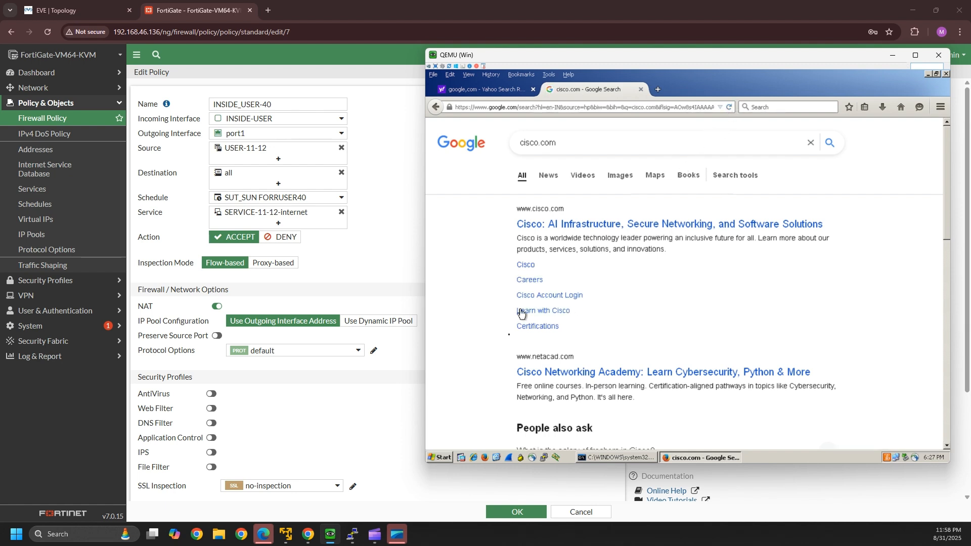
- Disable the INSIDE_USER-40 policy and save the change
{"action": "left_click", "coordinate": [403, 262]}
{"action": "scroll", "coordinate": [396, 256], "scroll_direction": "down", "scroll_amount": 3}
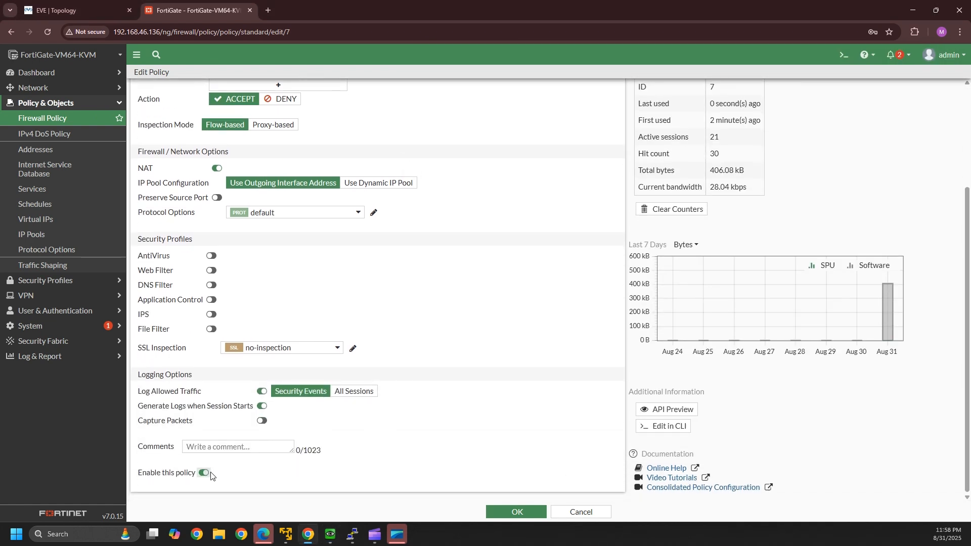
{"action": "left_click", "coordinate": [511, 511]}
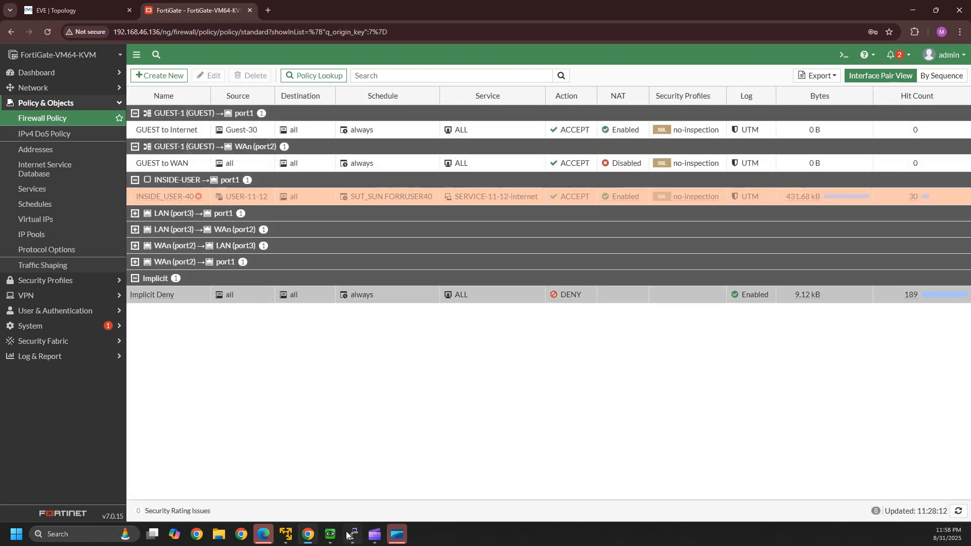
- In the QEMU Windows client, reload the cisco.com search results and start a continuous ping to 8.8.8.8 with the -t option
{"action": "left_click", "coordinate": [332, 535]}
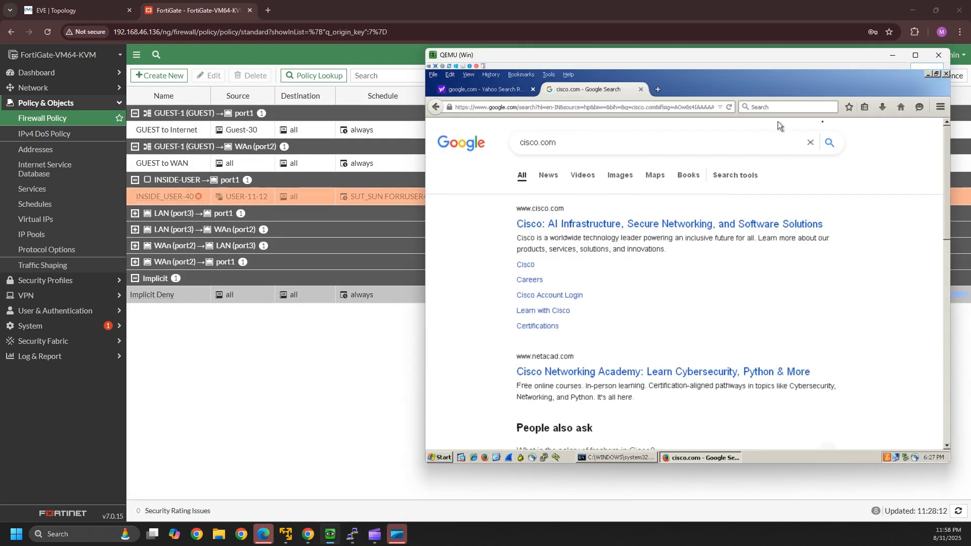
{"action": "left_click", "coordinate": [730, 107]}
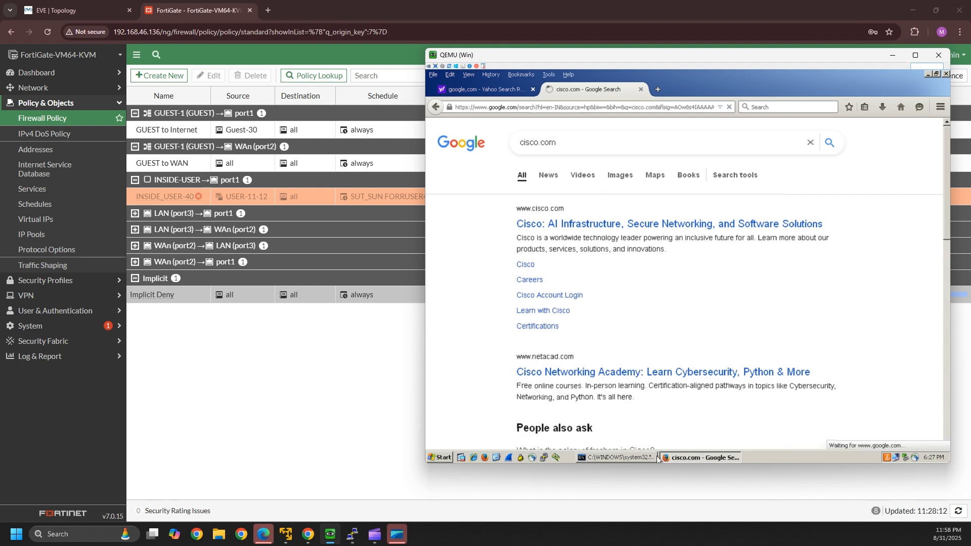
{"action": "left_click", "coordinate": [617, 457]}
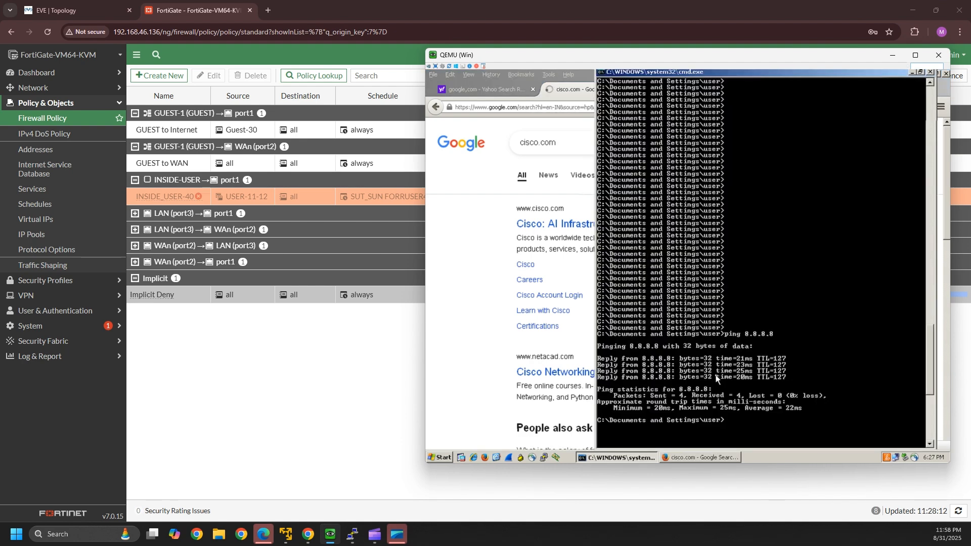
{"action": "key", "text": "Up"}
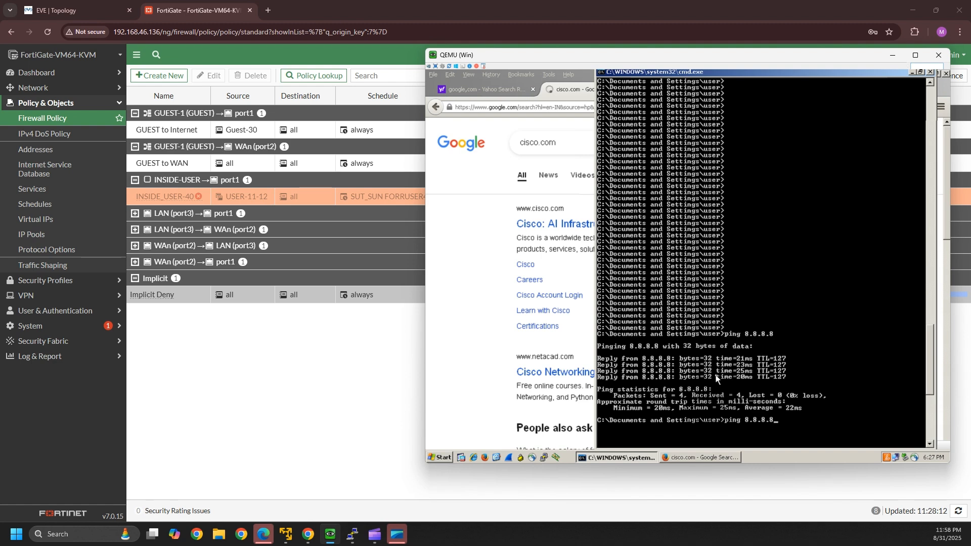
{"action": "key", "text": "Return"}
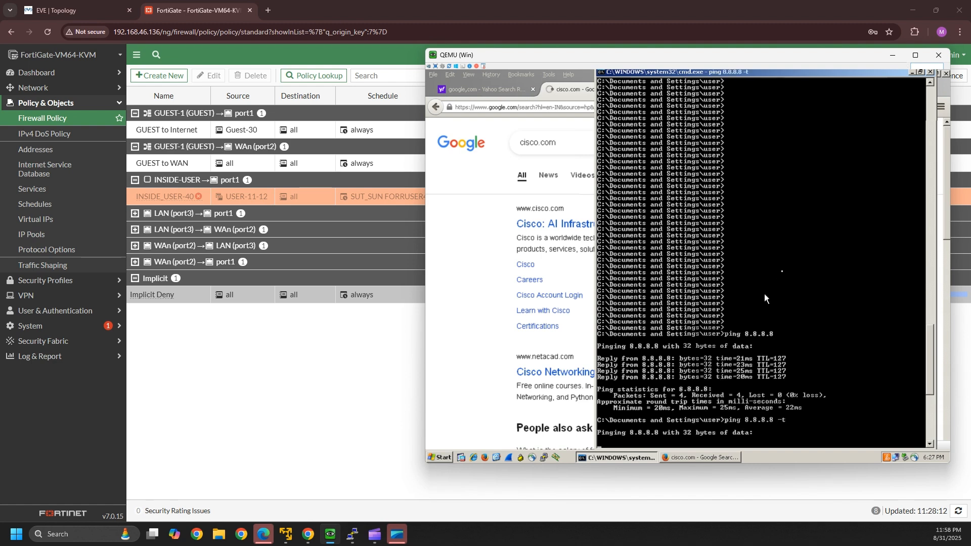
{"action": "scroll", "coordinate": [788, 304], "scroll_direction": "down", "scroll_amount": 6}
{"action": "scroll", "coordinate": [859, 326], "scroll_direction": "down", "scroll_amount": 2}
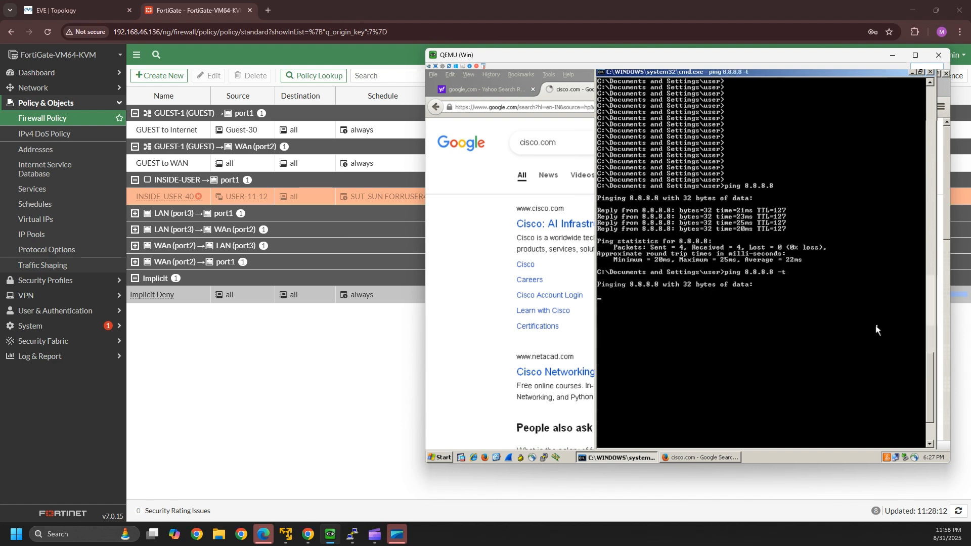
- In the FortiGate web interface, assign the "USER 11 to internet" schedule to the INSIDE_USER-40 policy, re-enable the policy and save it
{"action": "left_click", "coordinate": [279, 388]}
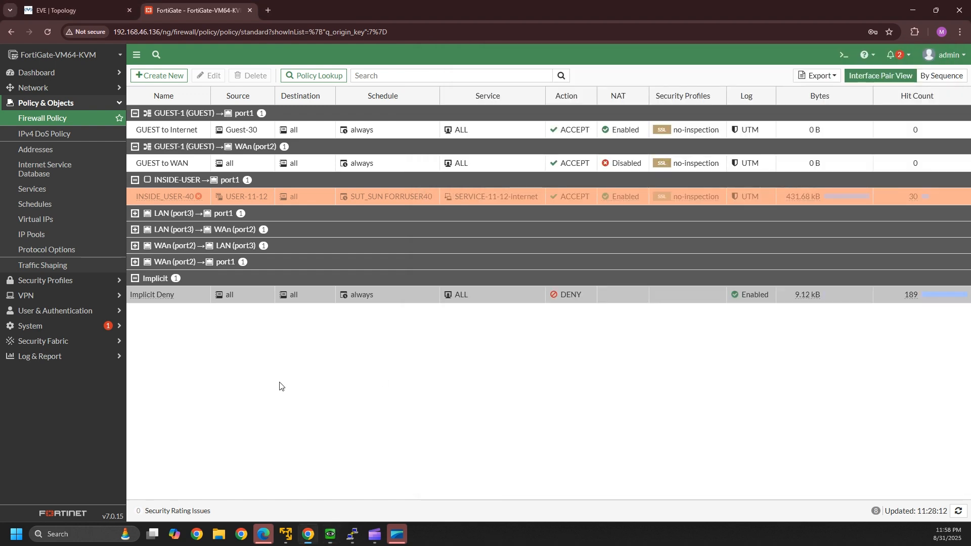
{"action": "double_click", "coordinate": [160, 196]}
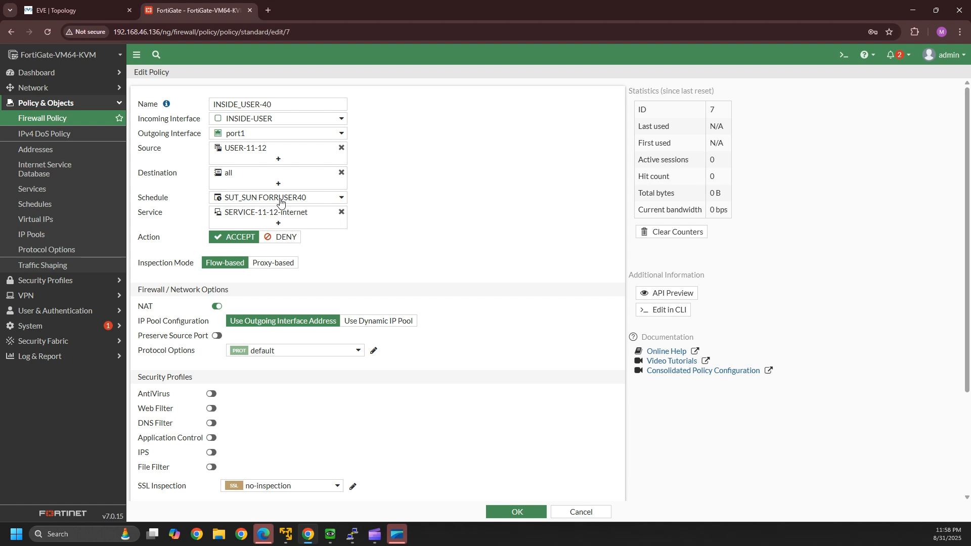
{"action": "left_click", "coordinate": [335, 200]}
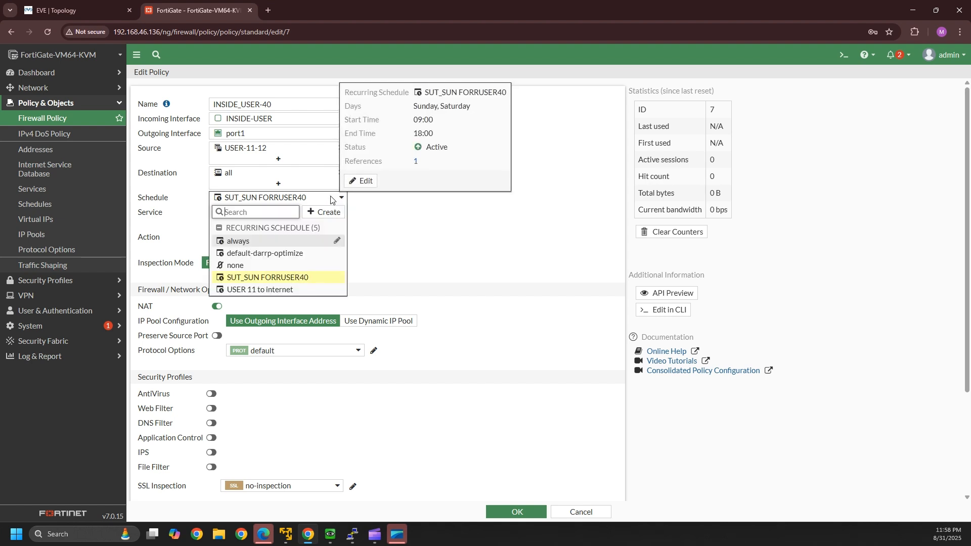
{"action": "left_click", "coordinate": [266, 290]}
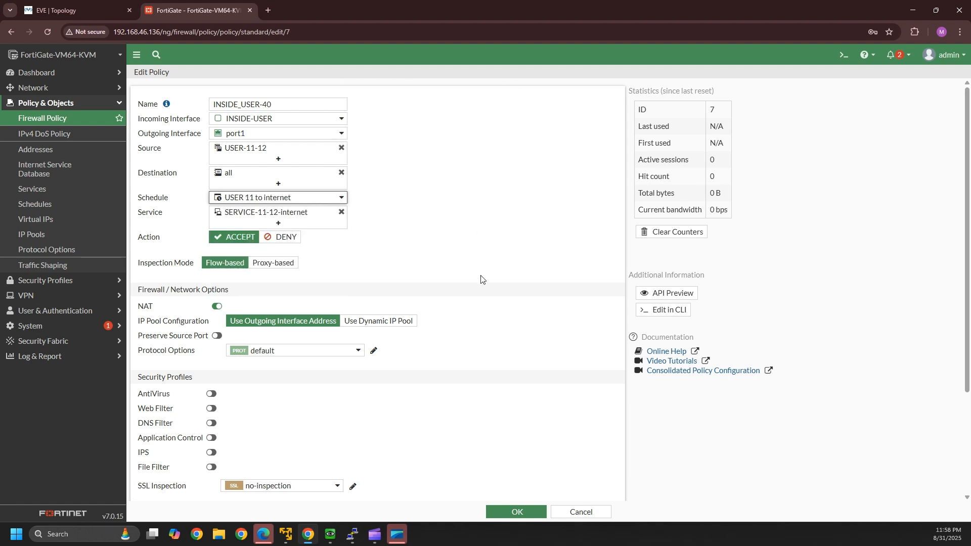
{"action": "scroll", "coordinate": [481, 279], "scroll_direction": "down", "scroll_amount": 3}
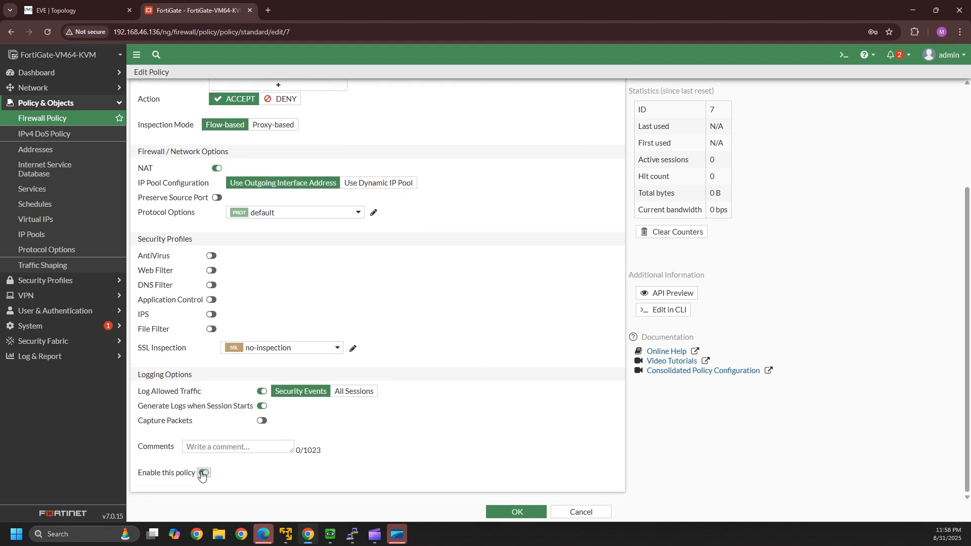
{"action": "left_click", "coordinate": [506, 510]}
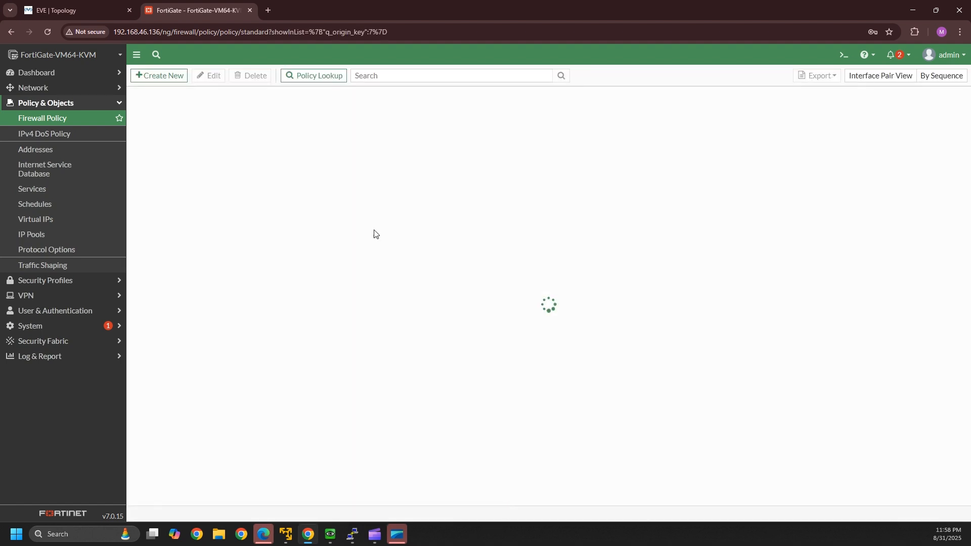
- Check the firewall's current system time on the status dashboard
{"action": "left_click", "coordinate": [93, 73]}
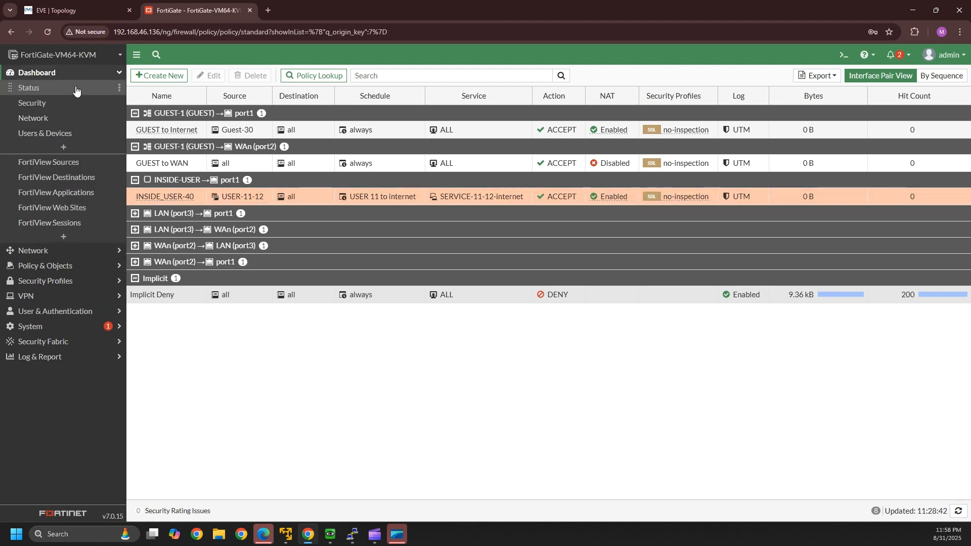
{"action": "left_click", "coordinate": [70, 88]}
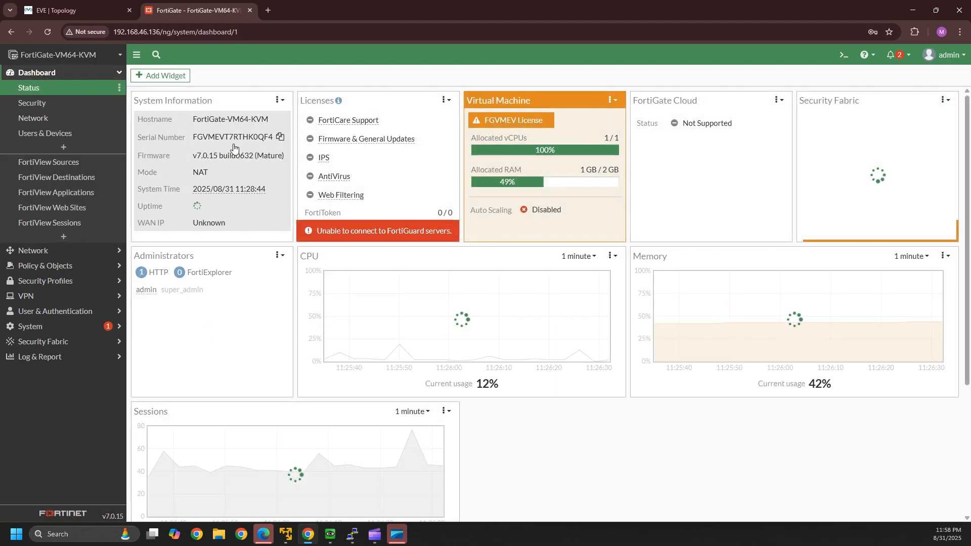
{"action": "mouse_move", "coordinate": [249, 191]}
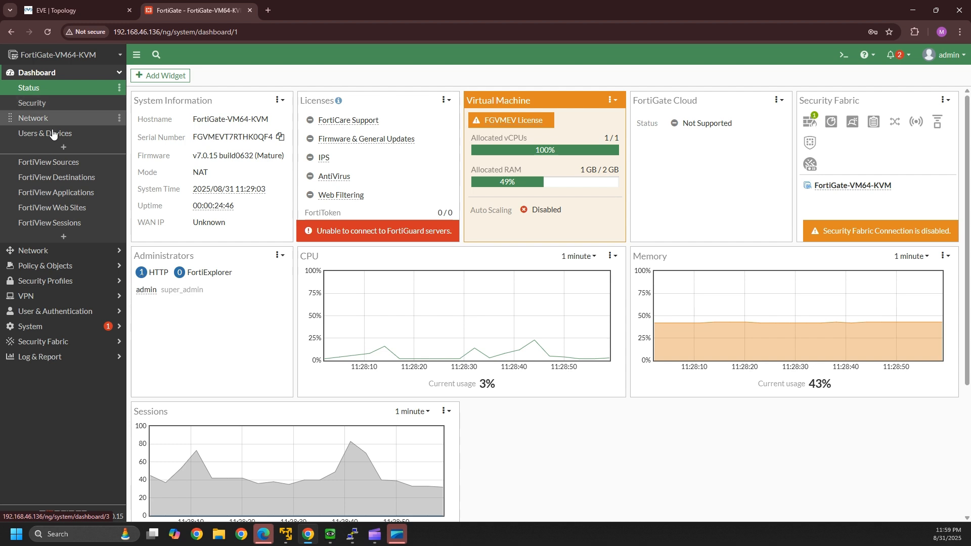
- Open the "USER 11 to internet" schedule for editing and set its start time to 11:31 AM
{"action": "left_click", "coordinate": [71, 268]}
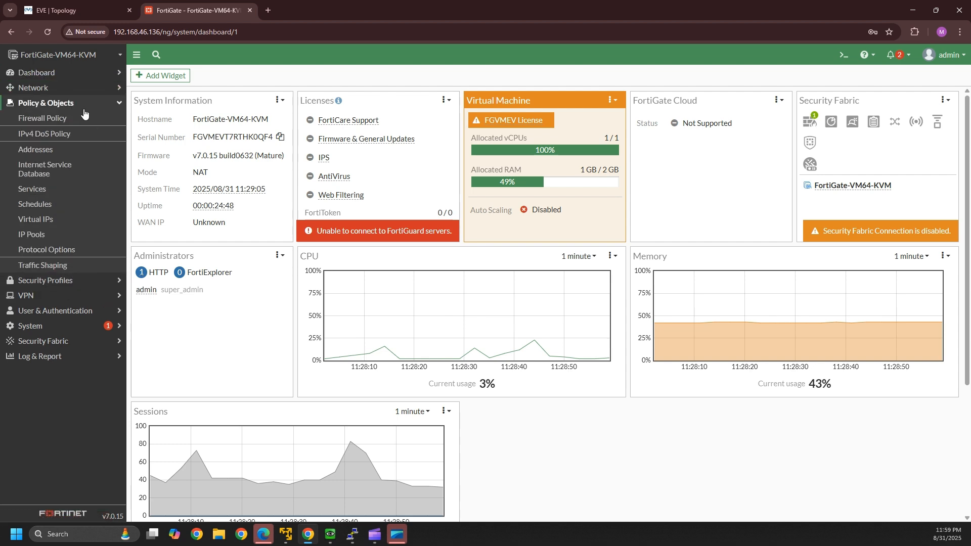
{"action": "left_click", "coordinate": [59, 203]}
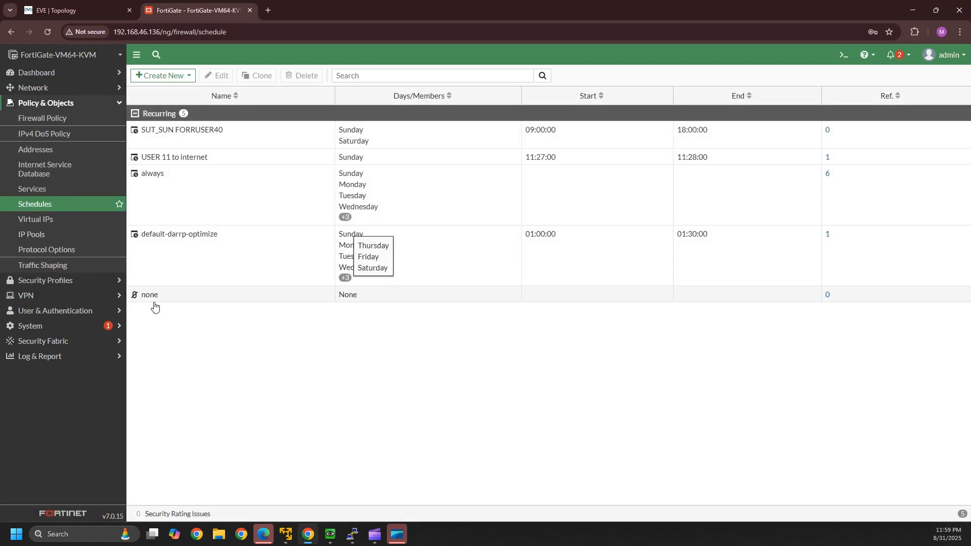
{"action": "double_click", "coordinate": [194, 157]}
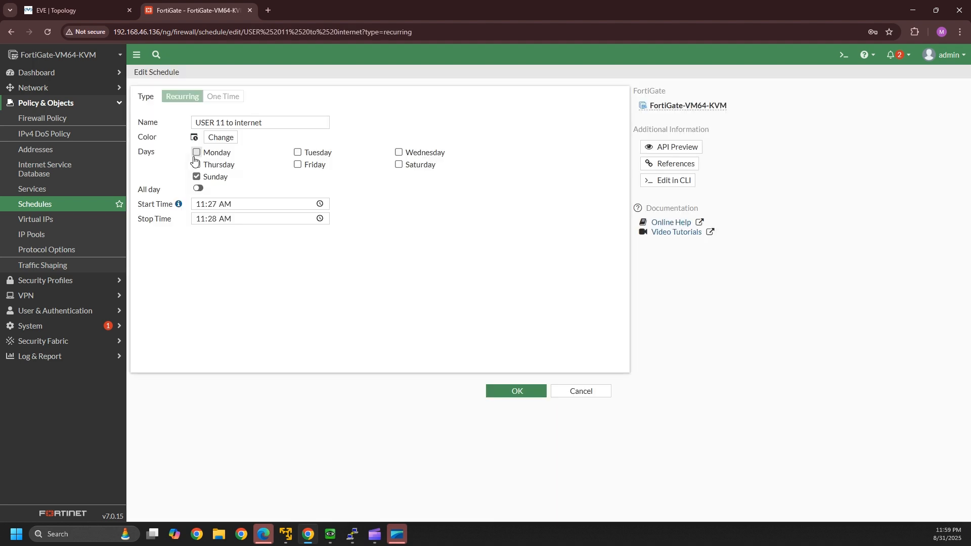
{"action": "left_click", "coordinate": [320, 219]}
{"action": "left_click", "coordinate": [251, 203]}
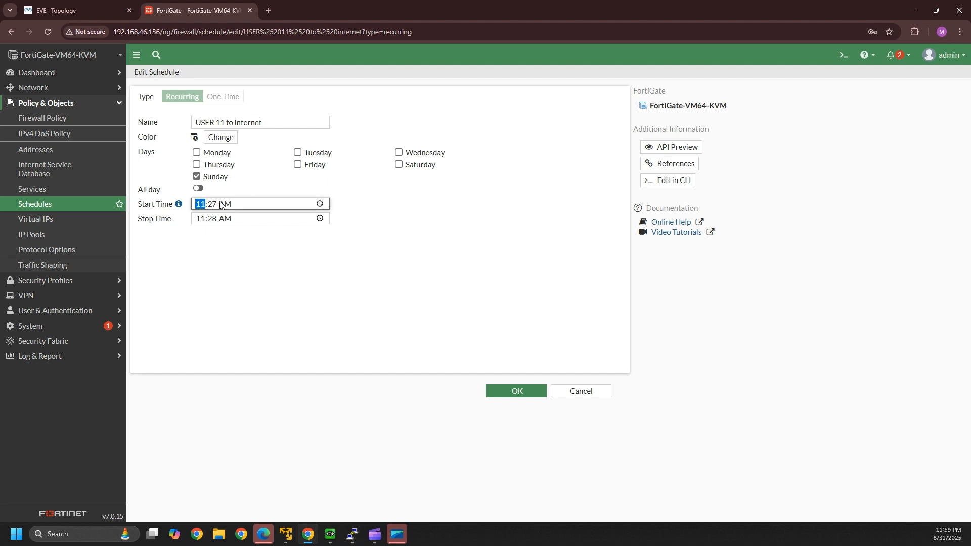
{"action": "left_click", "coordinate": [320, 205]}
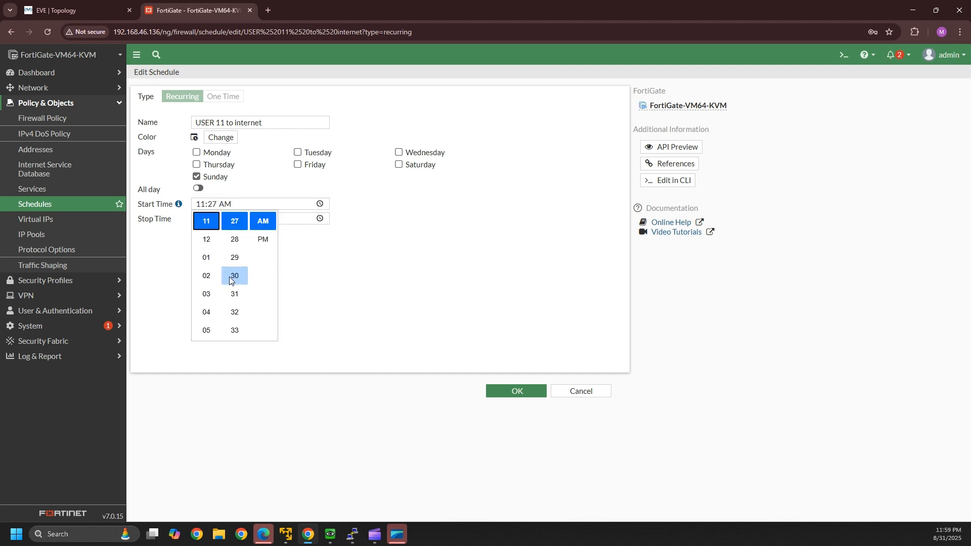
{"action": "left_click", "coordinate": [235, 297]}
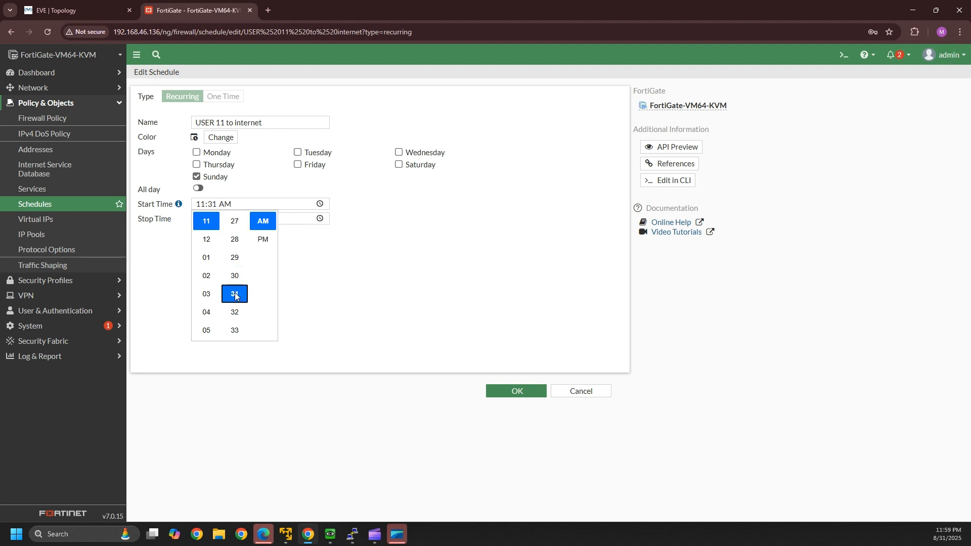
{"action": "left_click", "coordinate": [379, 280]}
- Set the schedule's stop time to 11:32 AM and save the schedule
{"action": "left_click", "coordinate": [321, 219]}
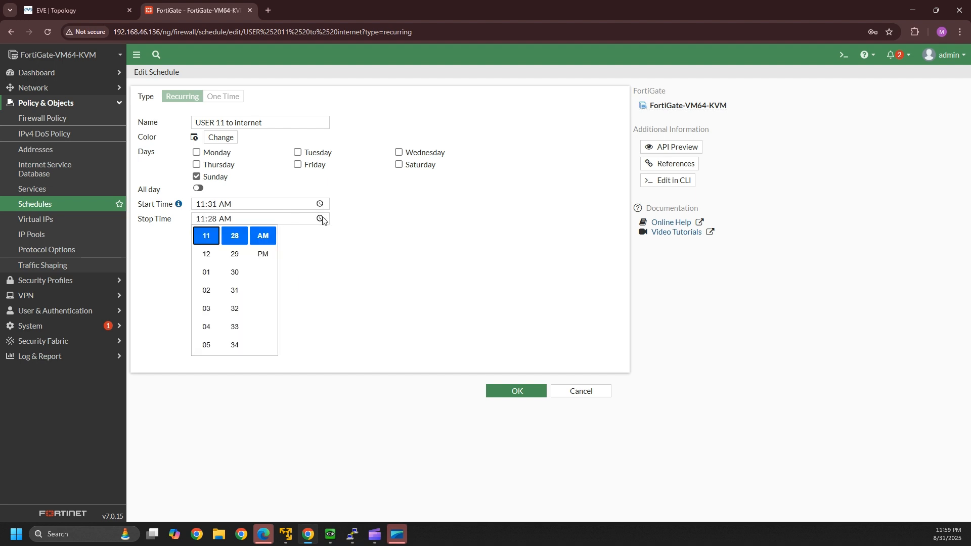
{"action": "left_click", "coordinate": [234, 308]}
{"action": "left_click", "coordinate": [434, 272]}
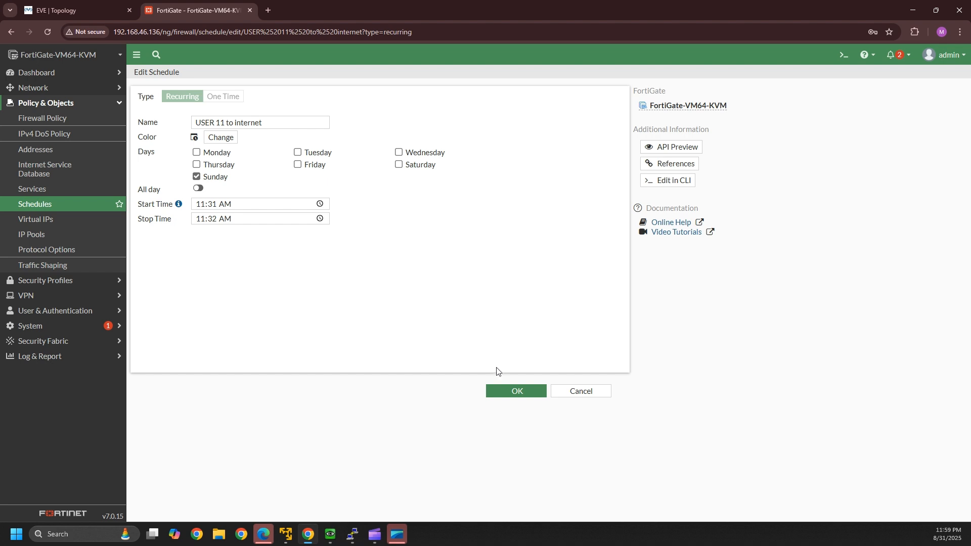
{"action": "left_click", "coordinate": [504, 392]}
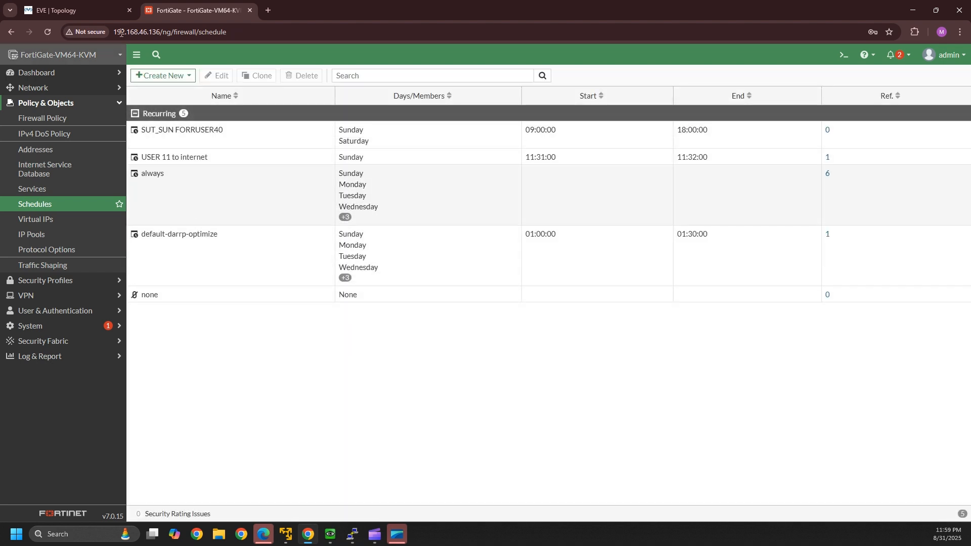
- Check the client's running ping and review the schedule details of the INSIDE_USER-40 policy in the firewall policy list
{"action": "left_click", "coordinate": [69, 7]}
{"action": "left_click", "coordinate": [204, 11]}
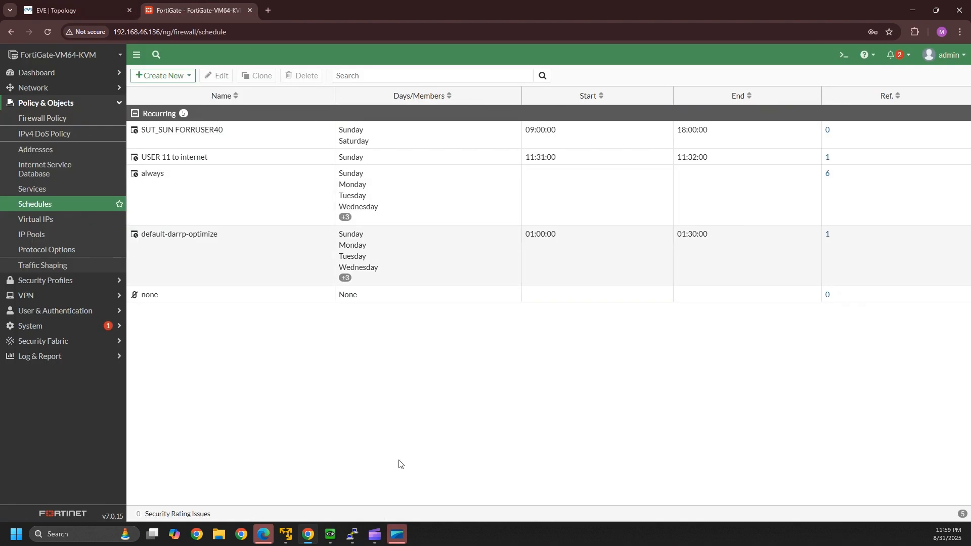
{"action": "left_click", "coordinate": [330, 534]}
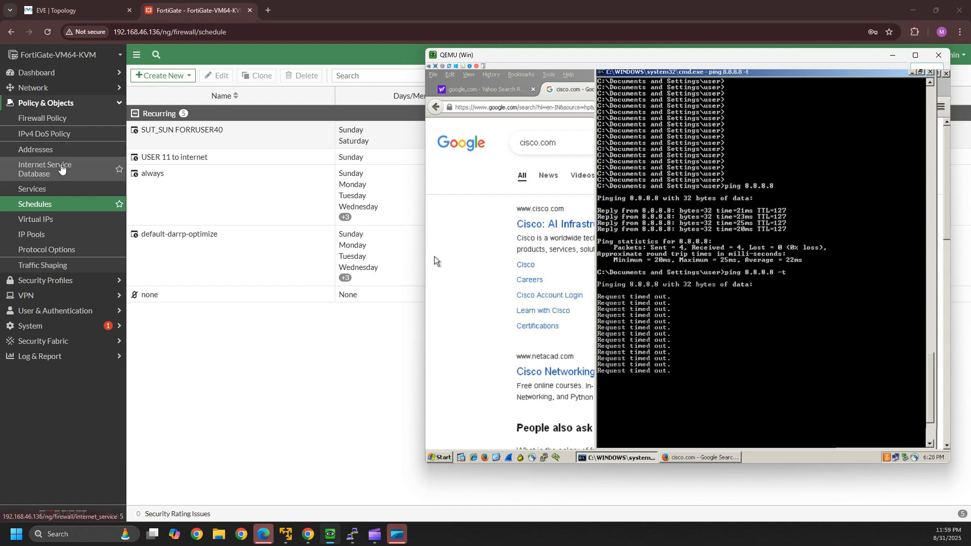
{"action": "left_click", "coordinate": [76, 125]}
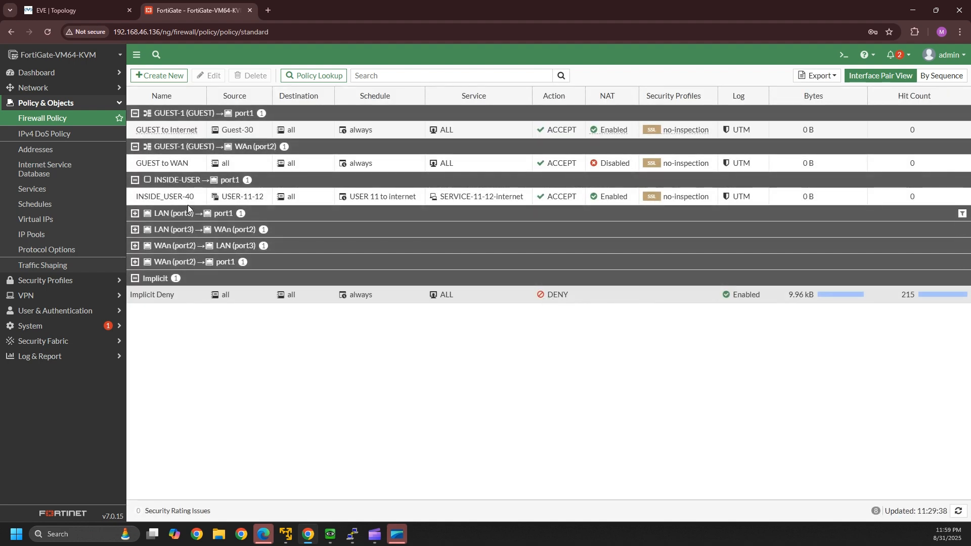
{"action": "mouse_move", "coordinate": [239, 199]}
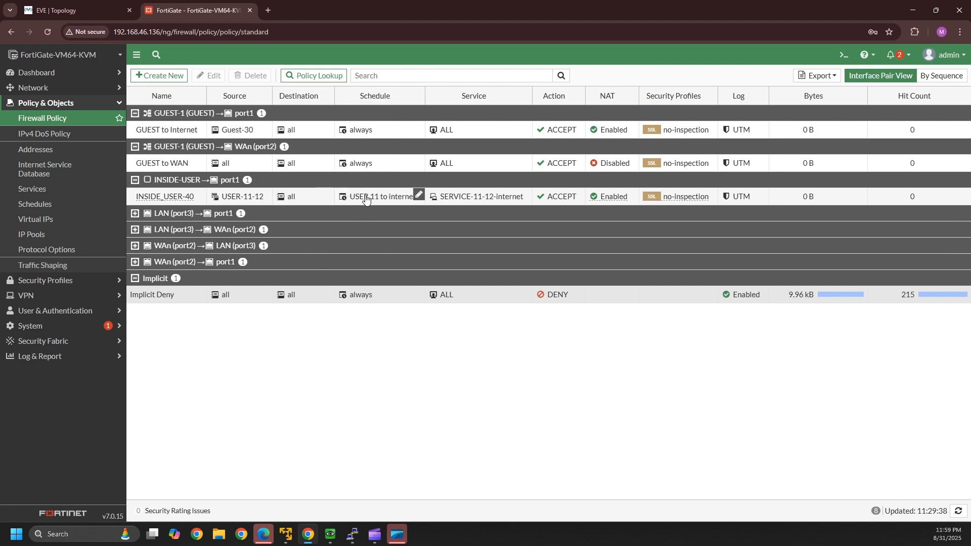
{"action": "mouse_move", "coordinate": [408, 201]}
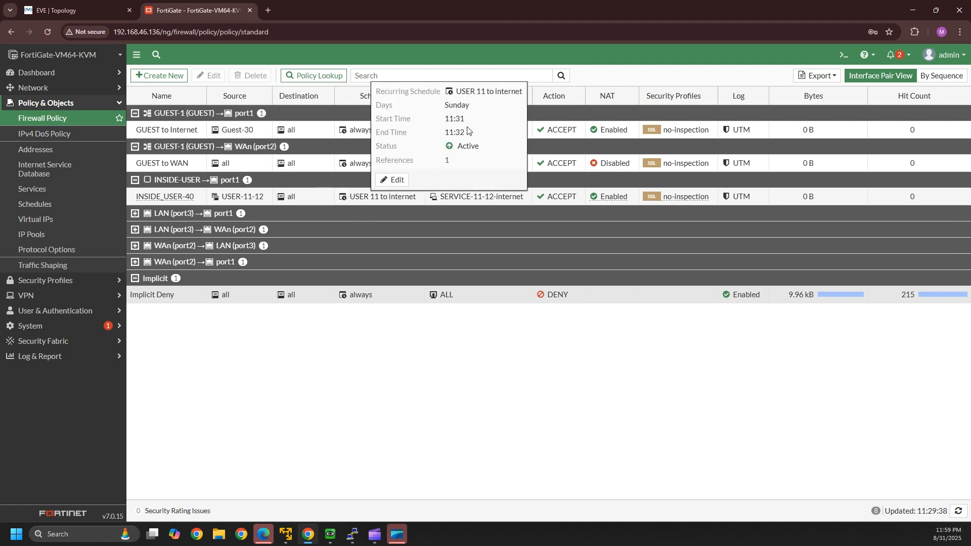
- Check the firewall's system time again, and view the QEMU client's ping output and its browser with the cisco.com search results
{"action": "left_click", "coordinate": [60, 73]}
{"action": "left_click", "coordinate": [50, 89]}
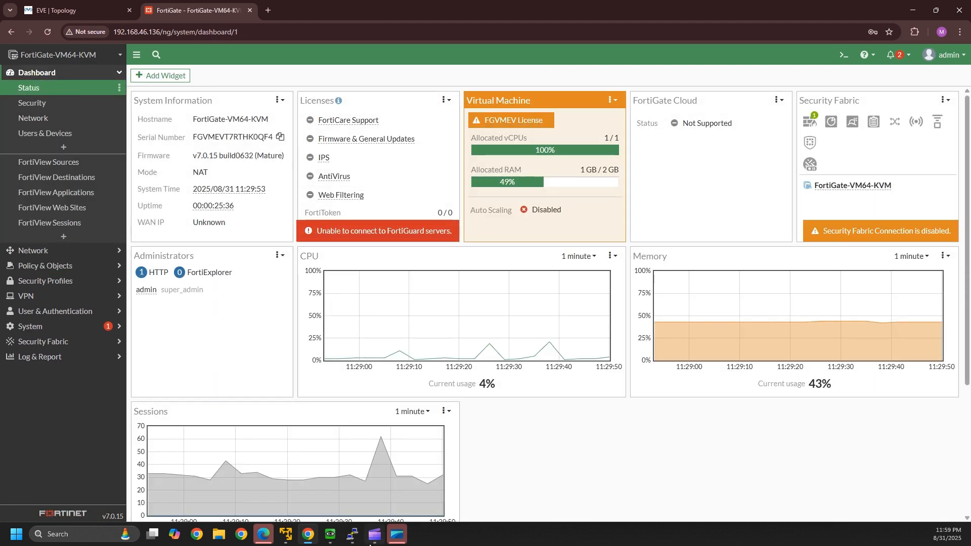
{"action": "left_click", "coordinate": [330, 537]}
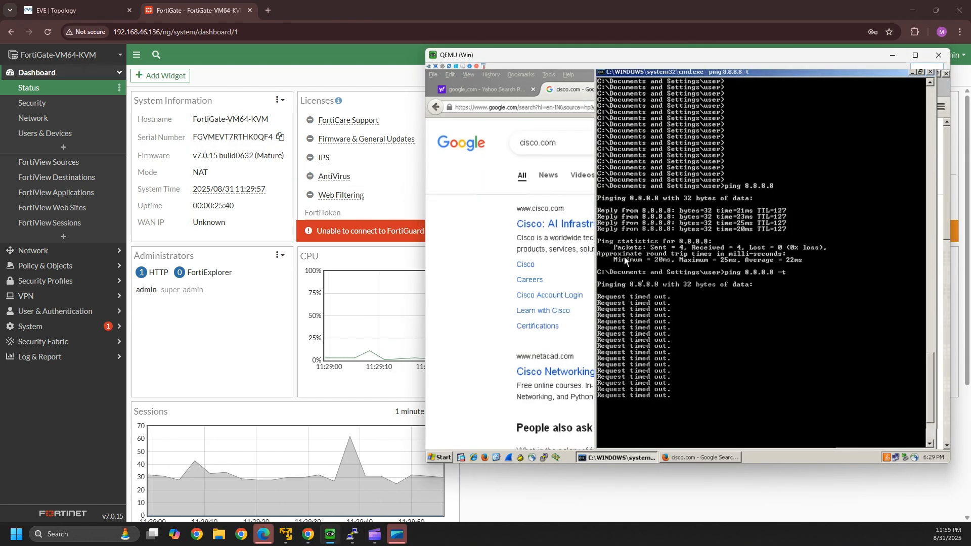
{"action": "scroll", "coordinate": [694, 392], "scroll_direction": "down", "scroll_amount": 5}
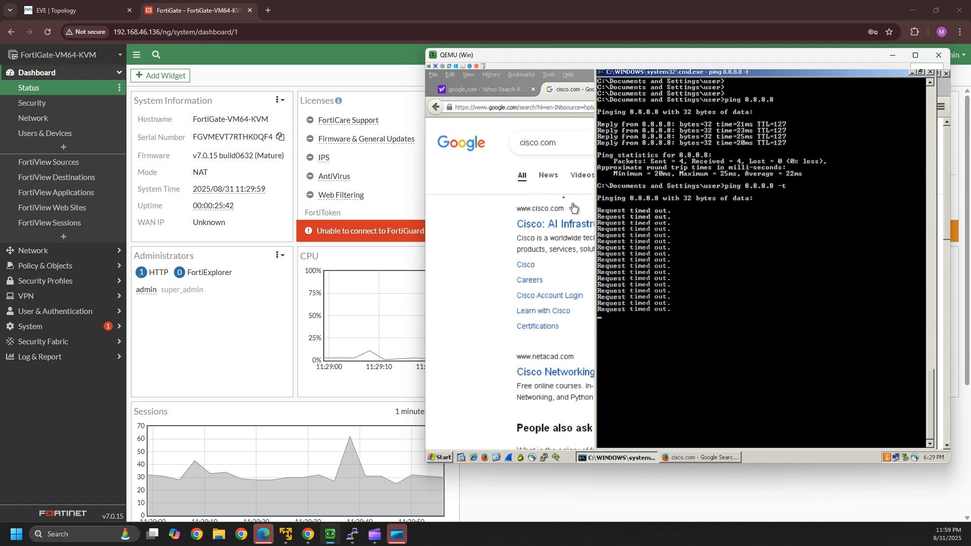
{"action": "left_click", "coordinate": [567, 160]}
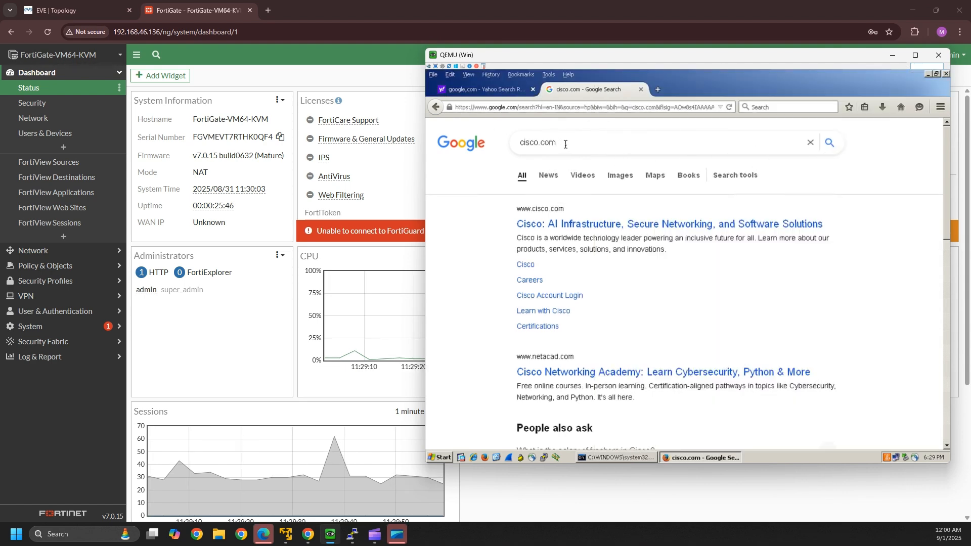
- Rerun the cisco.com search in the client's browser, check the running ping, and open the Cisco website from the search results
{"action": "key", "text": "Return"}
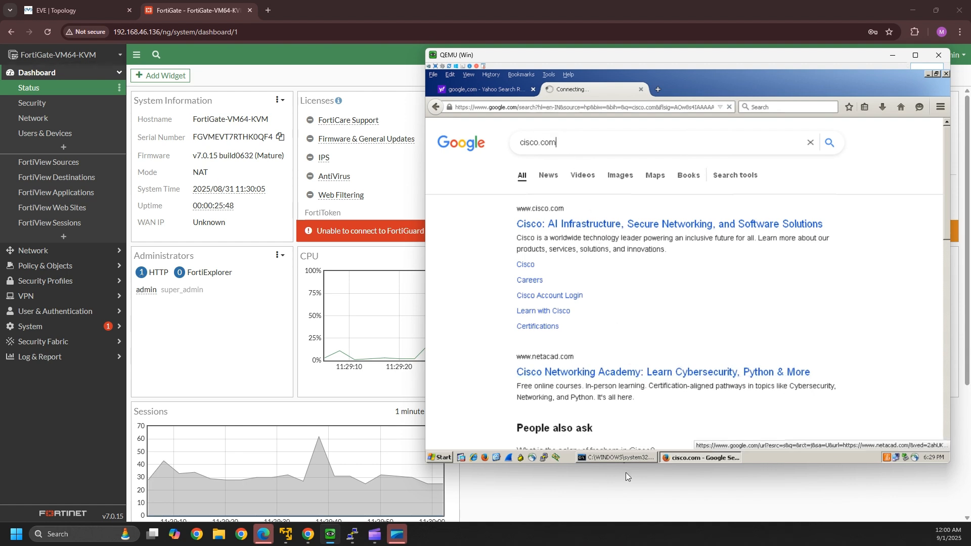
{"action": "left_click", "coordinate": [600, 458]}
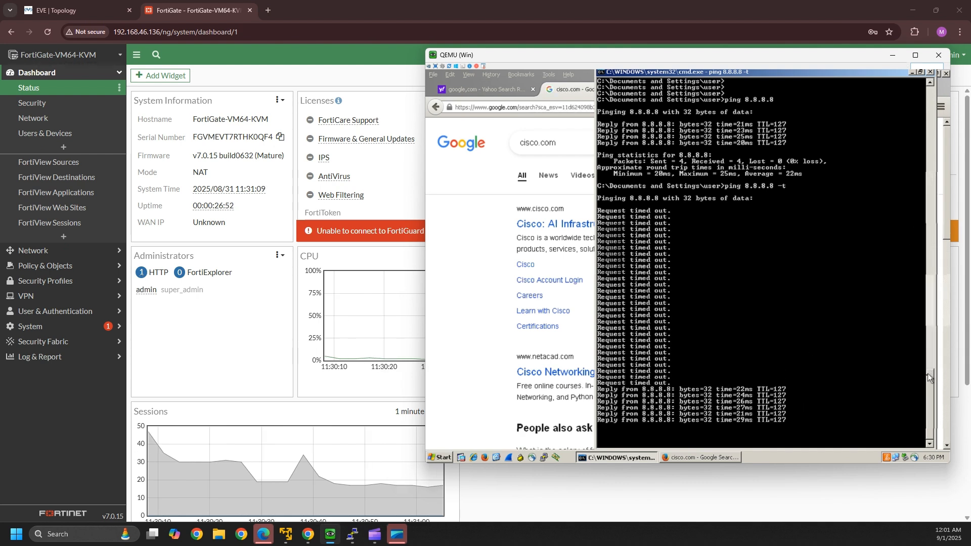
{"action": "left_click", "coordinate": [555, 227]}
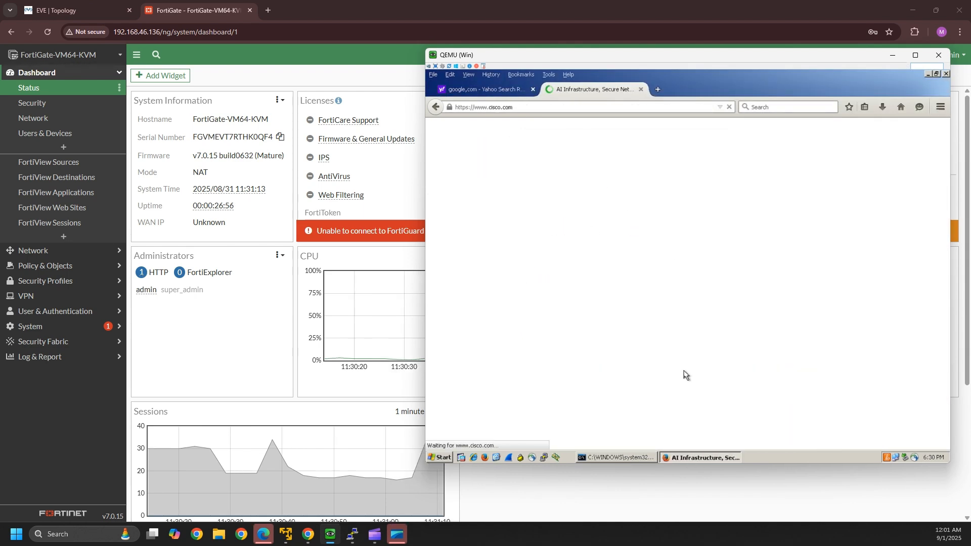
- Watch the client's running ping against the firewall's system time until the schedule window ends, and reload the cisco.com page
{"action": "left_click", "coordinate": [616, 457]}
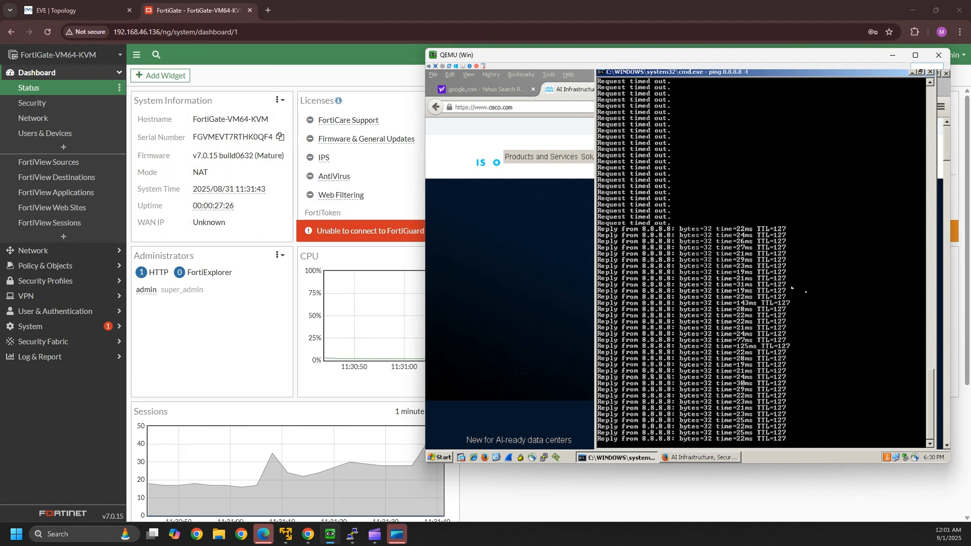
{"action": "mouse_move", "coordinate": [253, 207]}
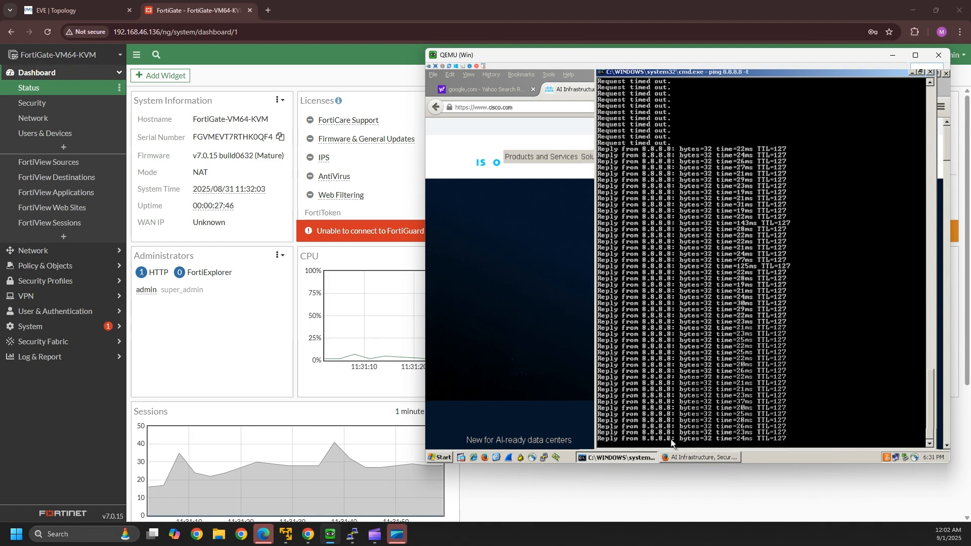
{"action": "scroll", "coordinate": [660, 395], "scroll_direction": "up", "scroll_amount": 1}
{"action": "scroll", "coordinate": [902, 353], "scroll_direction": "down", "scroll_amount": 1}
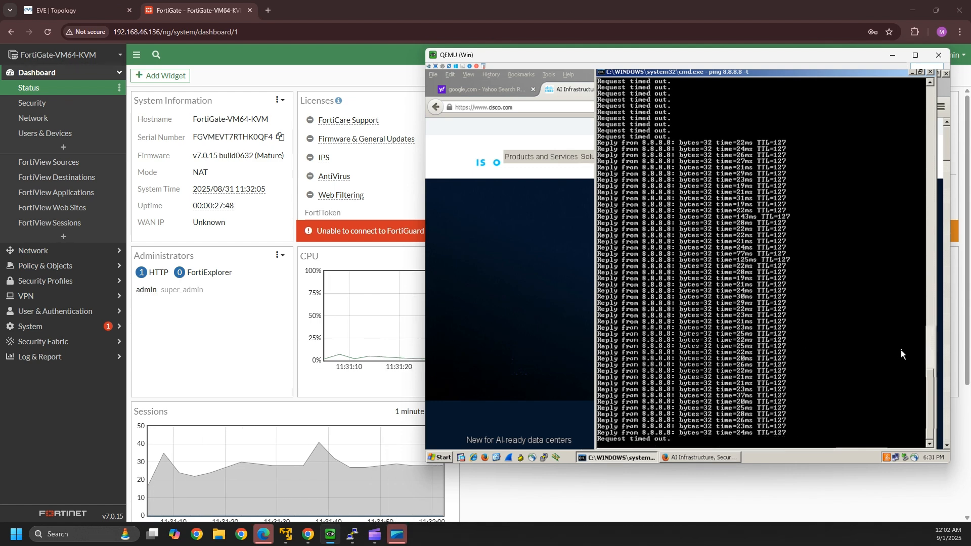
{"action": "scroll", "coordinate": [899, 356], "scroll_direction": "up", "scroll_amount": 2}
{"action": "scroll", "coordinate": [905, 371], "scroll_direction": "down", "scroll_amount": 2}
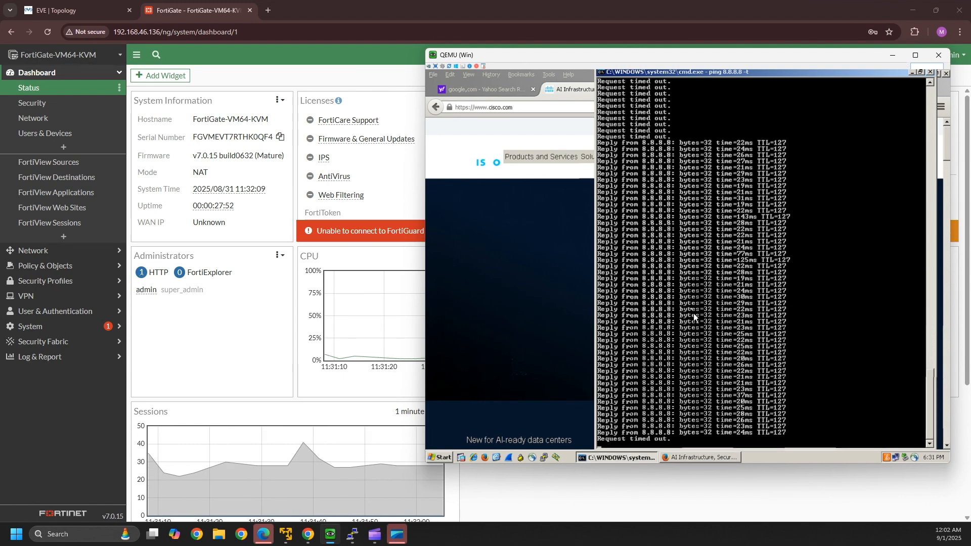
{"action": "left_click", "coordinate": [535, 129]}
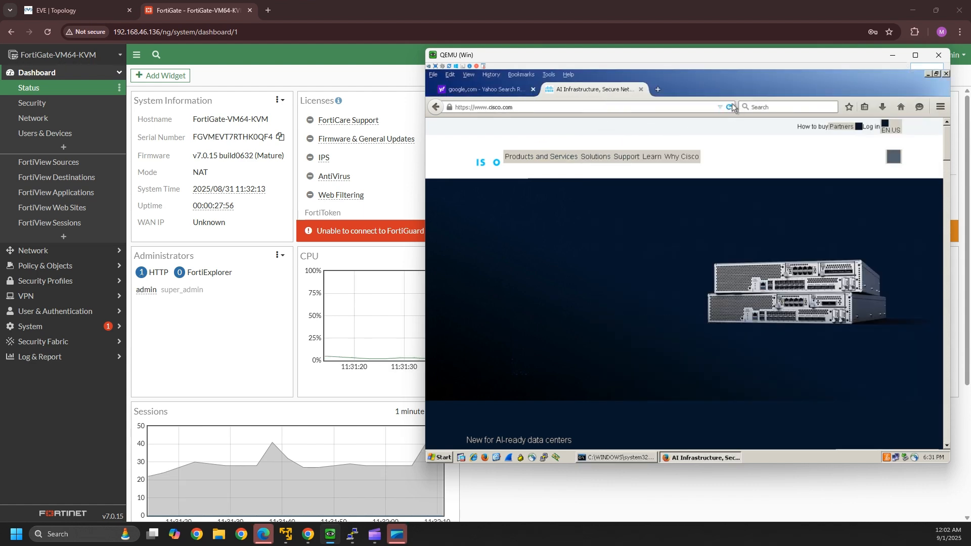
{"action": "left_click", "coordinate": [730, 107]}
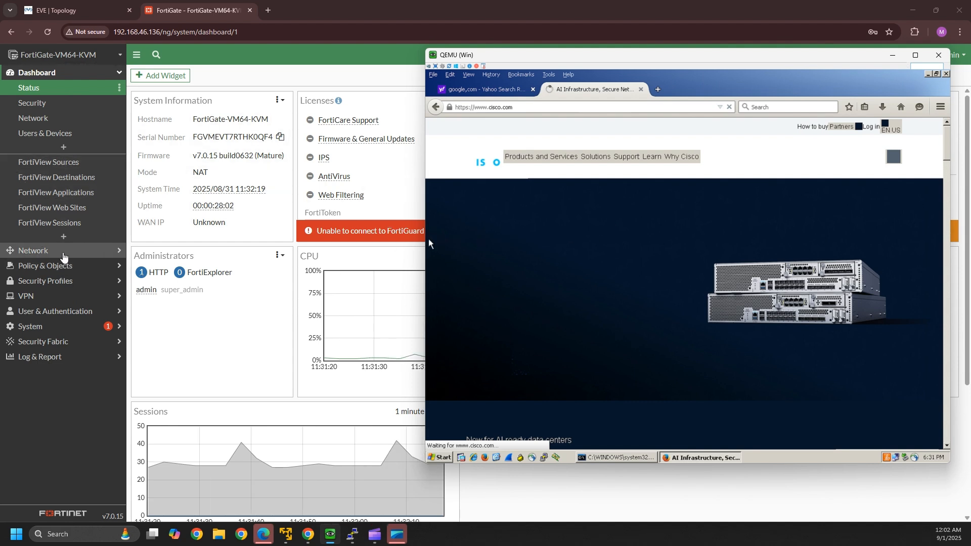
- Return to the firewall policy list and review the schedule assigned to the INSIDE_USER-40 policy
{"action": "left_click", "coordinate": [63, 257]}
{"action": "left_click", "coordinate": [64, 253]}
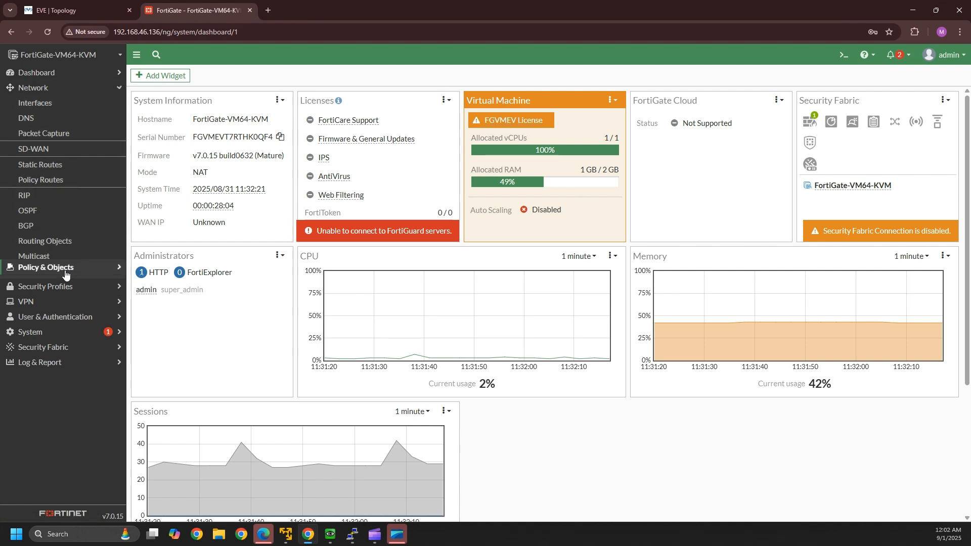
{"action": "left_click", "coordinate": [65, 268]}
{"action": "left_click", "coordinate": [63, 119]}
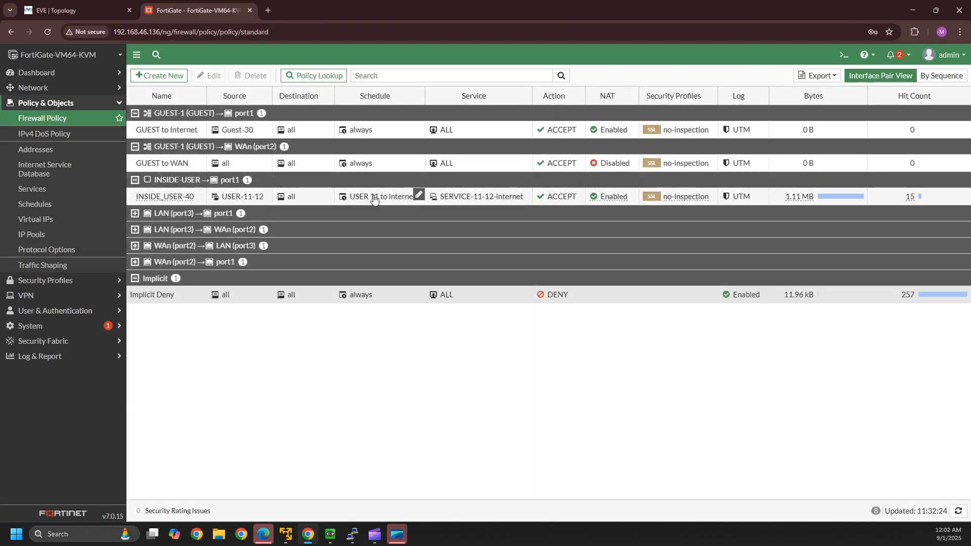
{"action": "mouse_move", "coordinate": [391, 197]}
{"action": "left_click", "coordinate": [48, 190]}
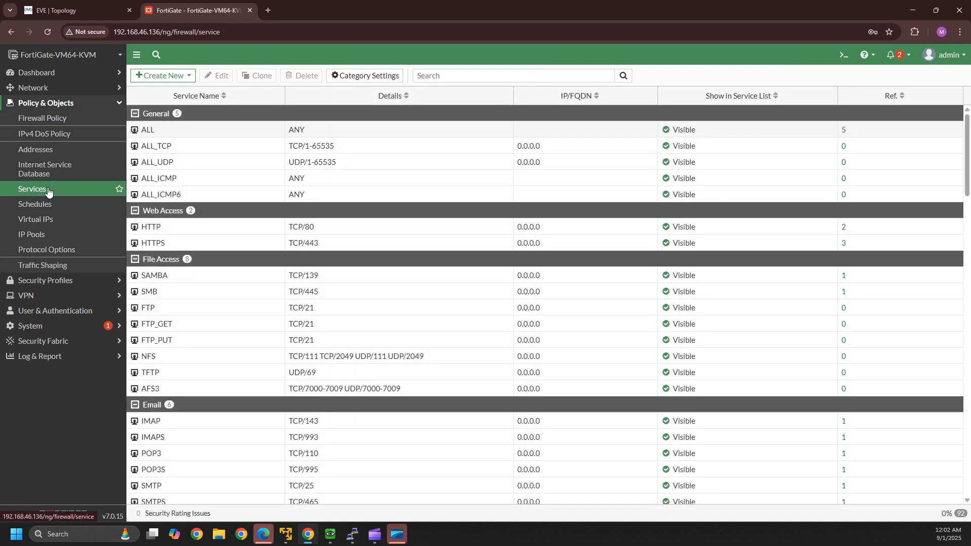
{"action": "left_click", "coordinate": [48, 121]}
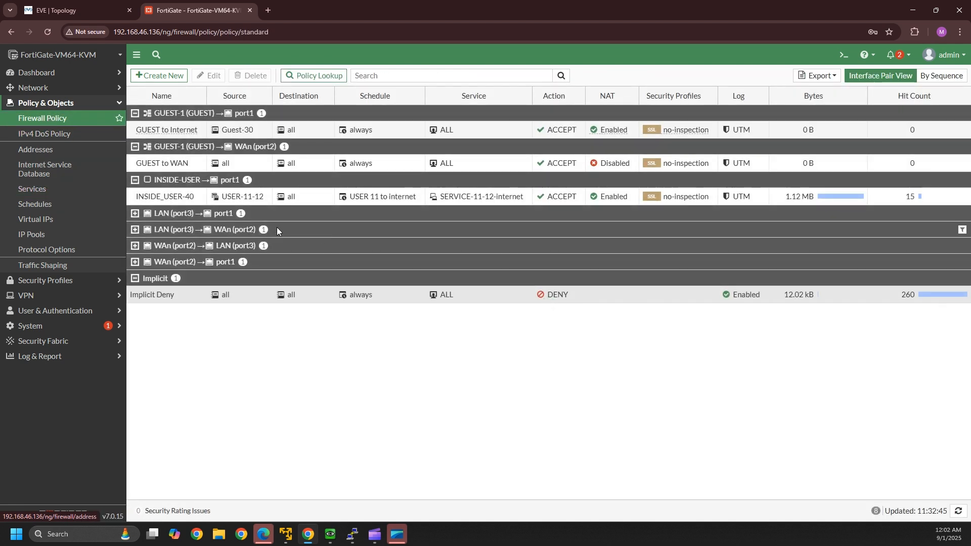
- Open the INSIDE_USER-40 policy and examine the available schedules and the schedule types that can be created
{"action": "double_click", "coordinate": [167, 200]}
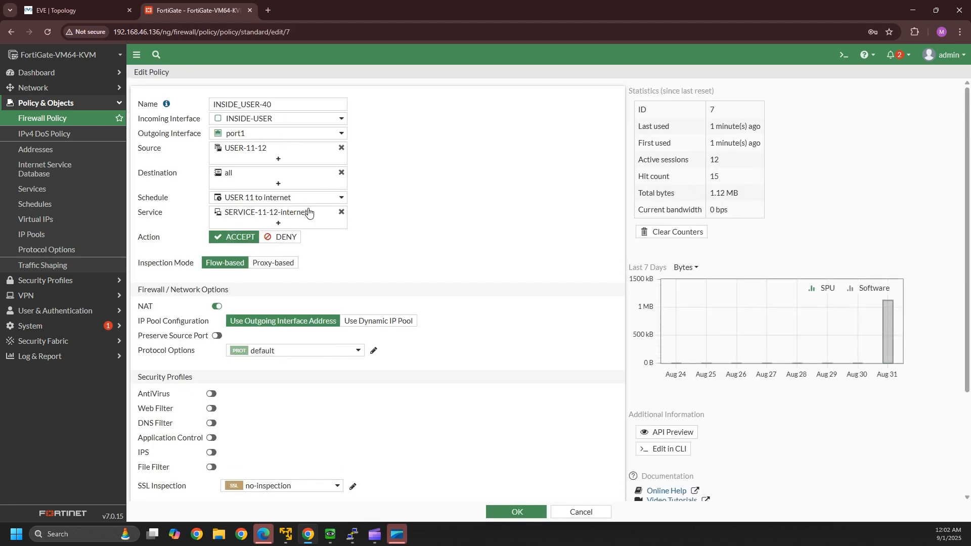
{"action": "left_click", "coordinate": [269, 197]}
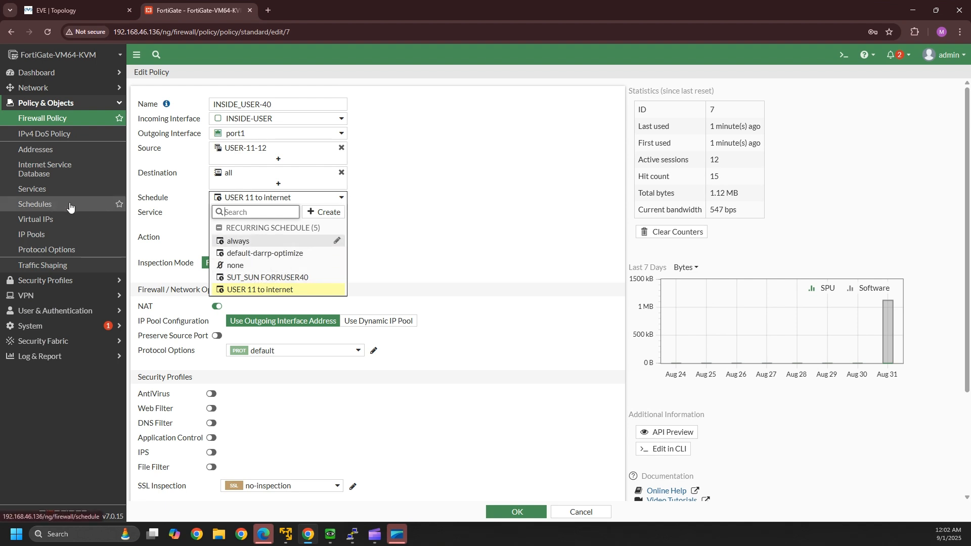
{"action": "left_click", "coordinate": [323, 213]}
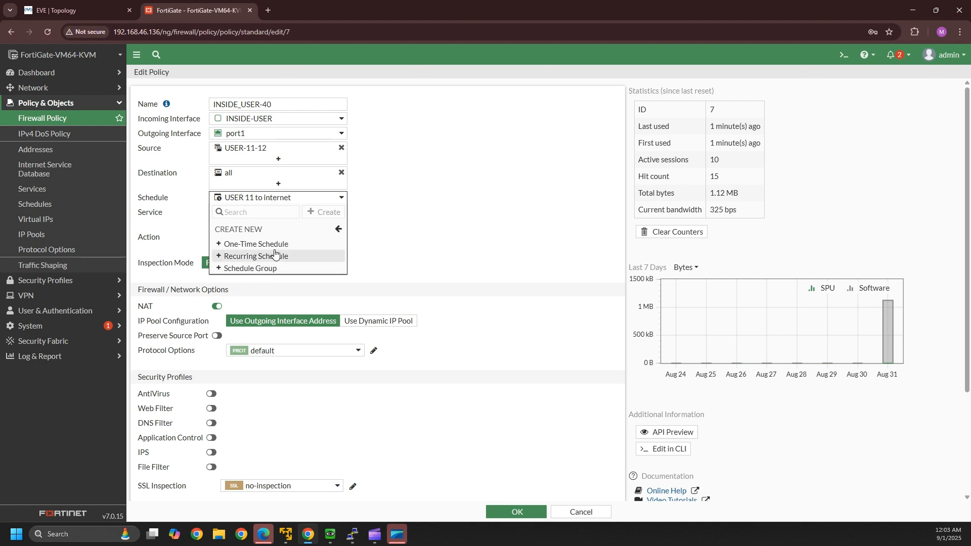
- Remove Sunday from the SUT_SUN FORRUSER40 recurring schedule and save it
{"action": "left_click", "coordinate": [46, 206]}
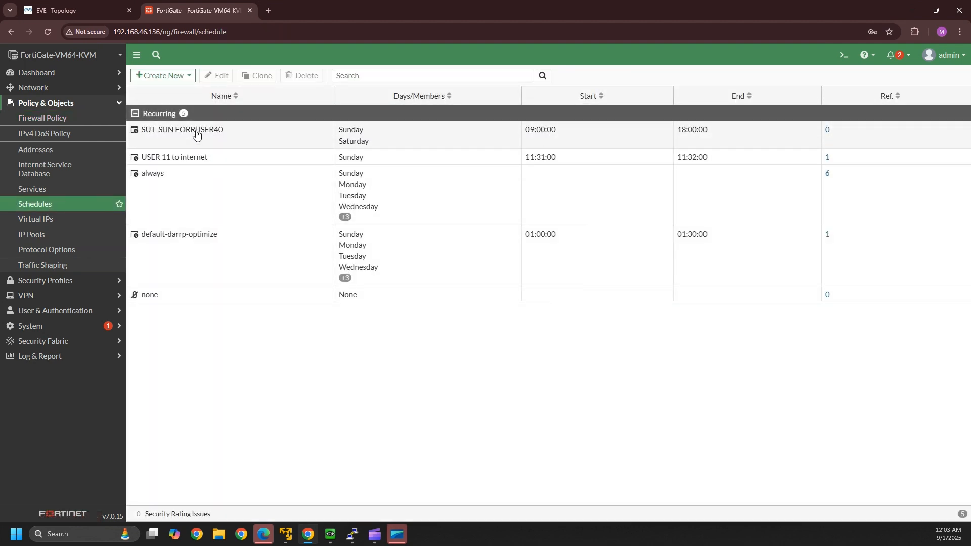
{"action": "mouse_move", "coordinate": [196, 137]}
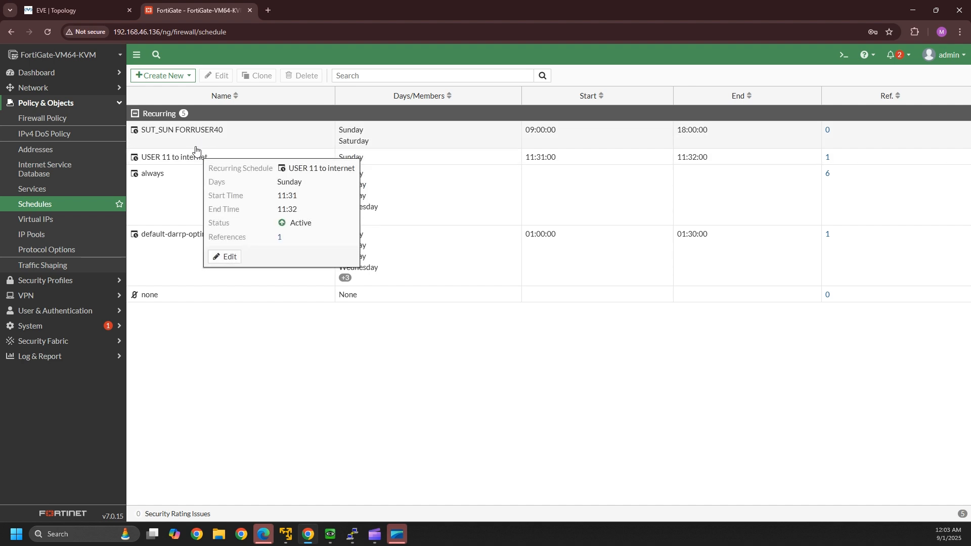
{"action": "mouse_move", "coordinate": [197, 158]}
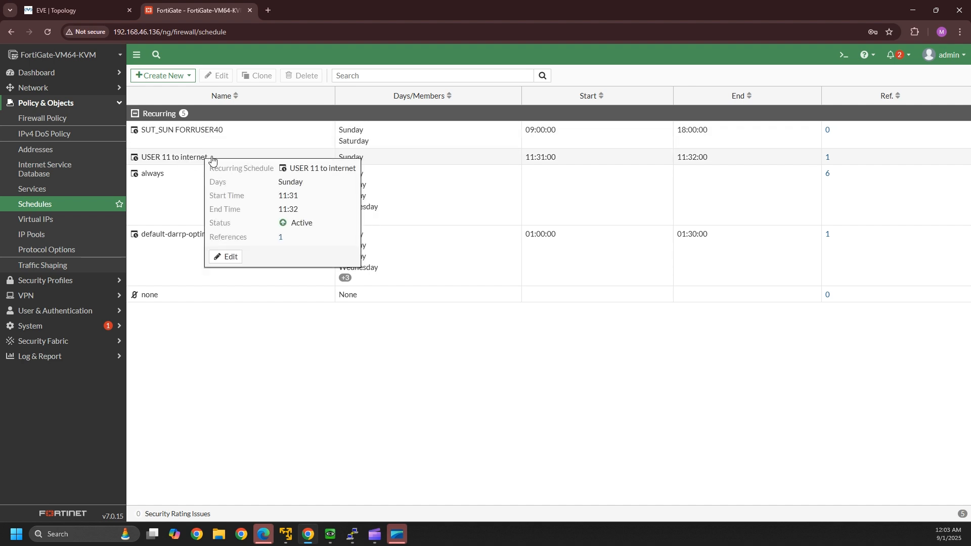
{"action": "double_click", "coordinate": [185, 140]}
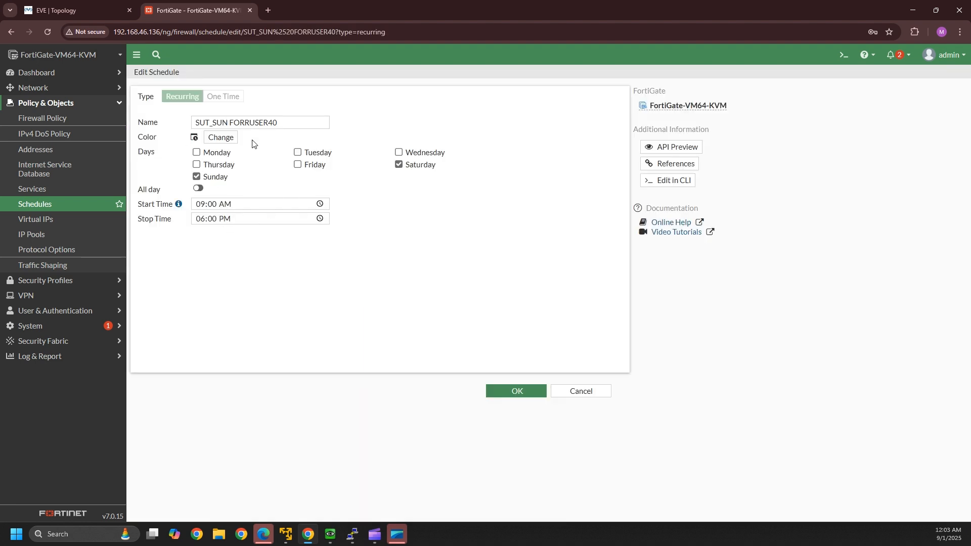
{"action": "left_click", "coordinate": [197, 177]}
{"action": "left_click", "coordinate": [506, 392]}
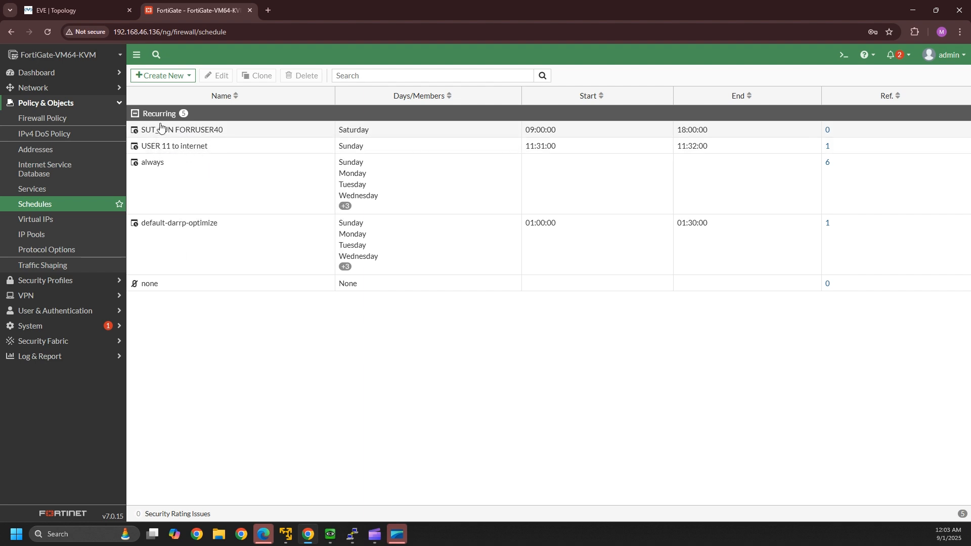
- Create a schedule group named USER-40 with SUT_SUN FORRUSER40 and USER 11 to internet as members, and save it
{"action": "left_click", "coordinate": [160, 76]}
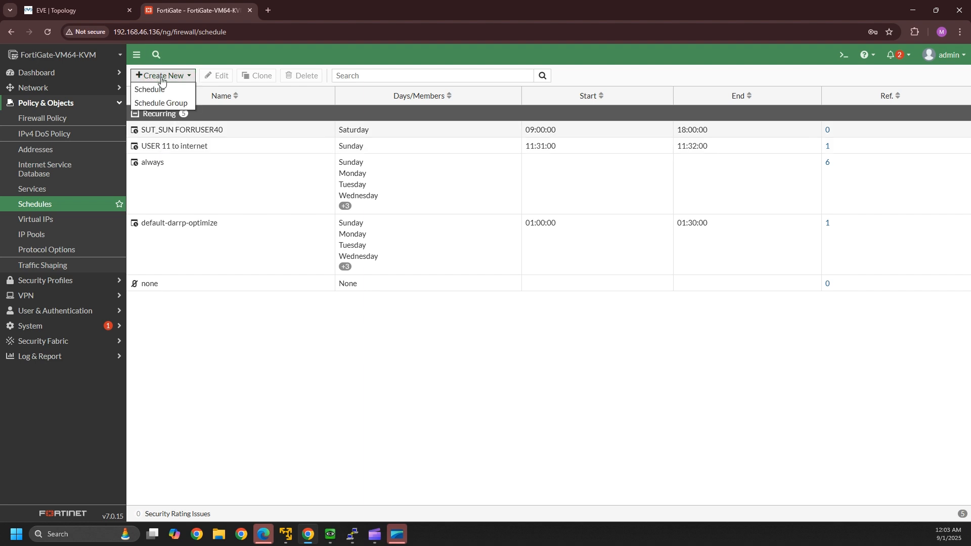
{"action": "left_click", "coordinate": [158, 104]}
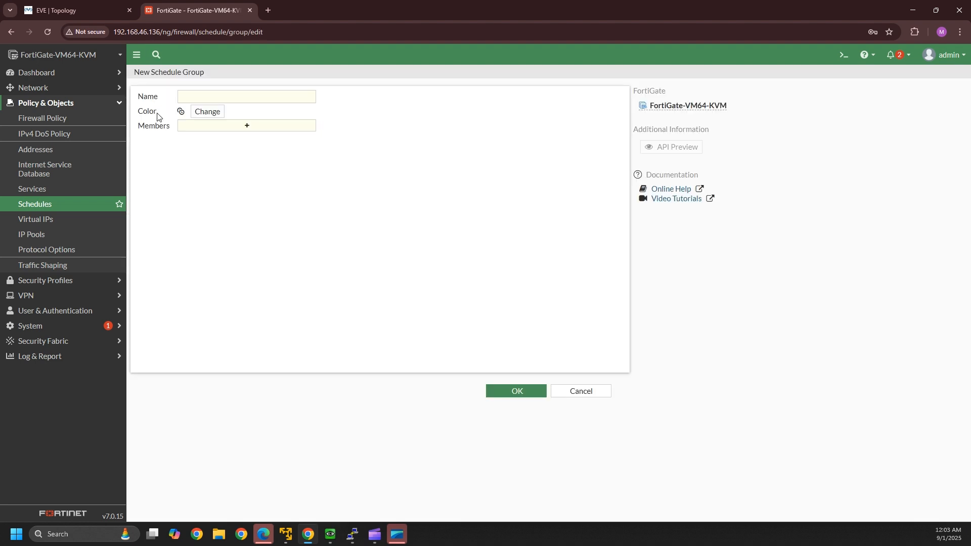
{"action": "left_click", "coordinate": [200, 97]}
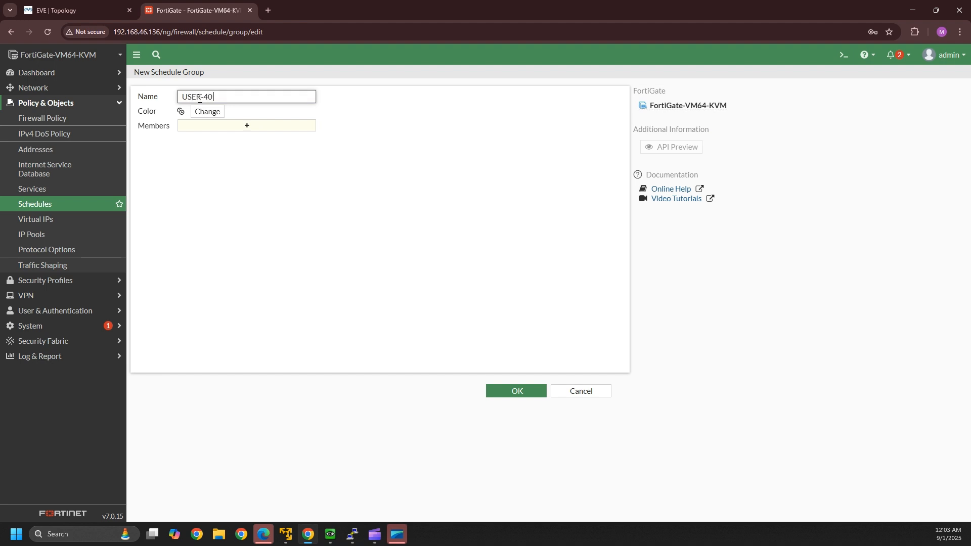
{"action": "left_click", "coordinate": [252, 130]}
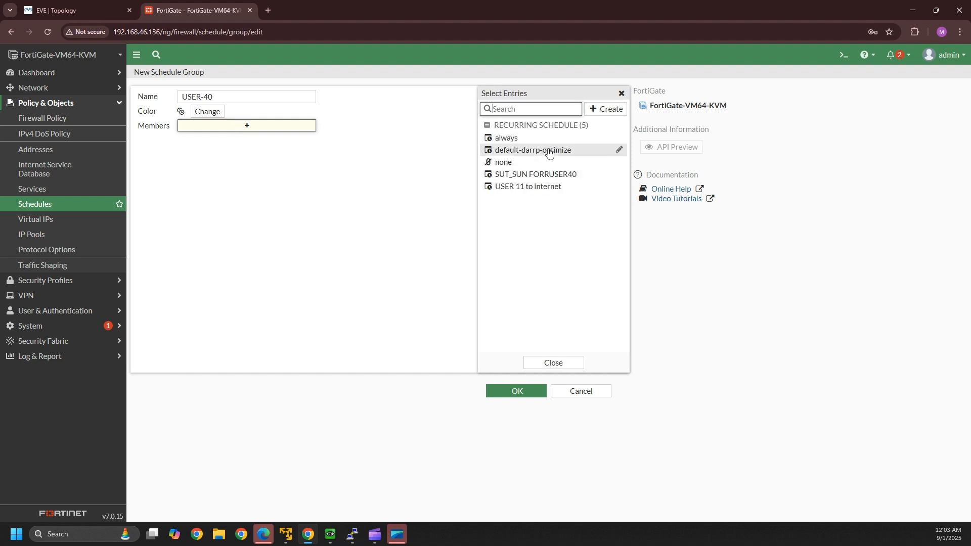
{"action": "left_click", "coordinate": [553, 177]}
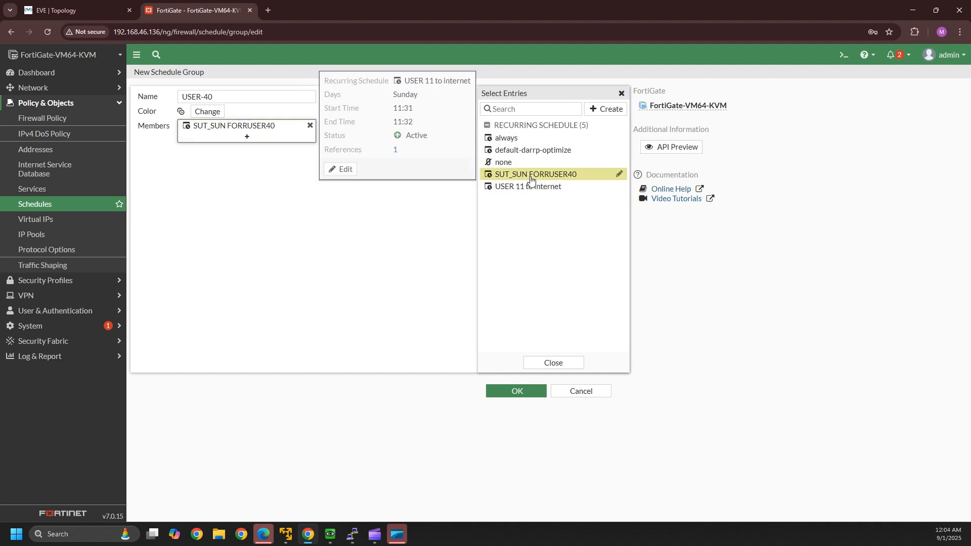
{"action": "left_click", "coordinate": [536, 188]}
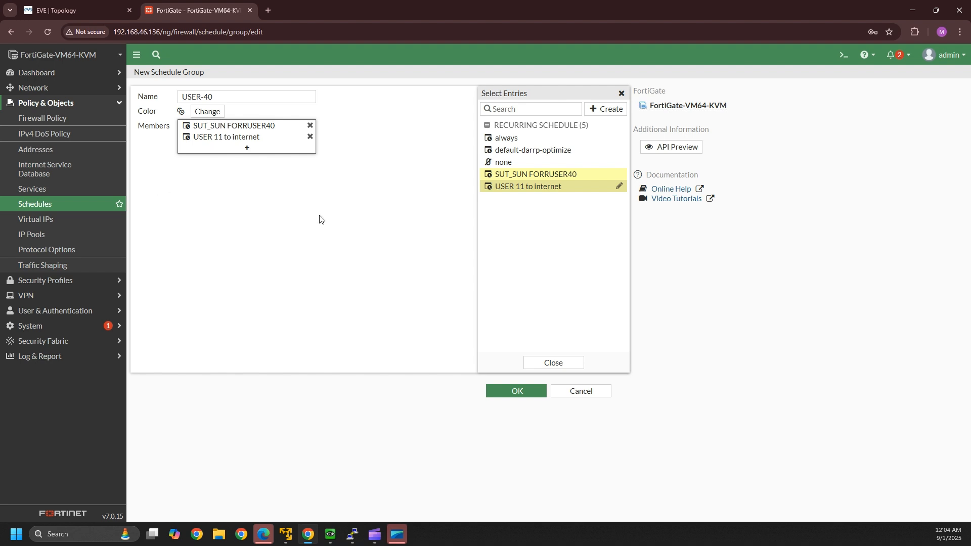
{"action": "left_click", "coordinate": [491, 391]}
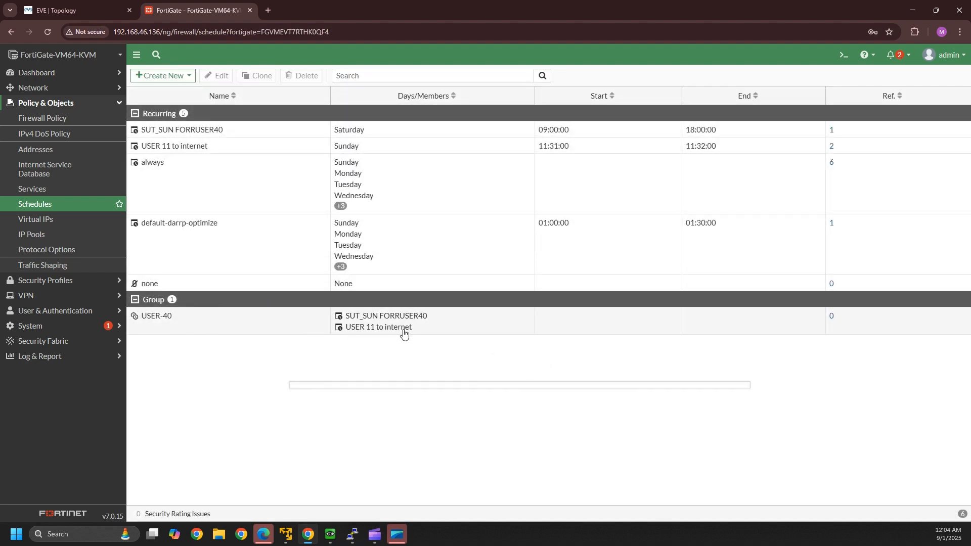
- Assign the USER-40 schedule group to the INSIDE_USER-40 firewall policy, save it, and review the group's members
{"action": "left_click", "coordinate": [58, 118]}
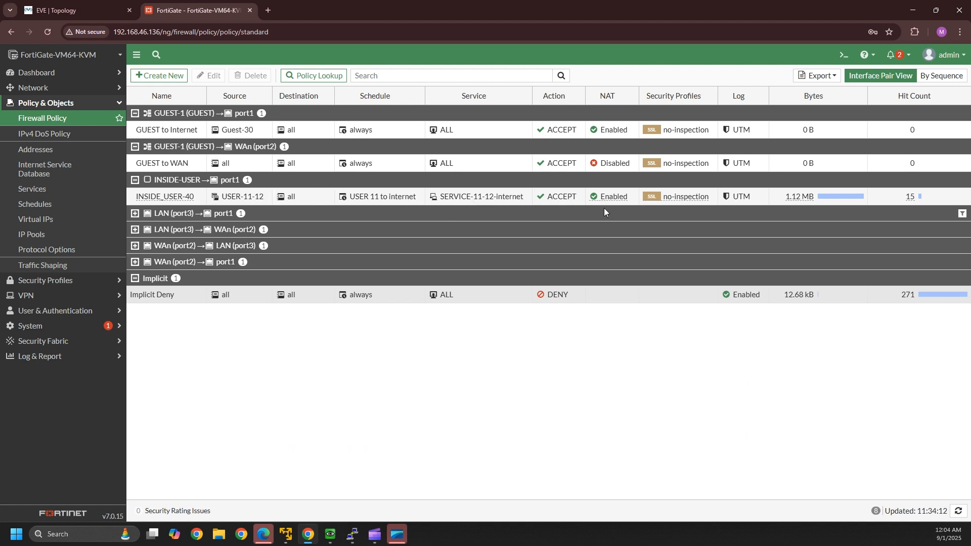
{"action": "double_click", "coordinate": [176, 198]}
{"action": "left_click", "coordinate": [309, 198]}
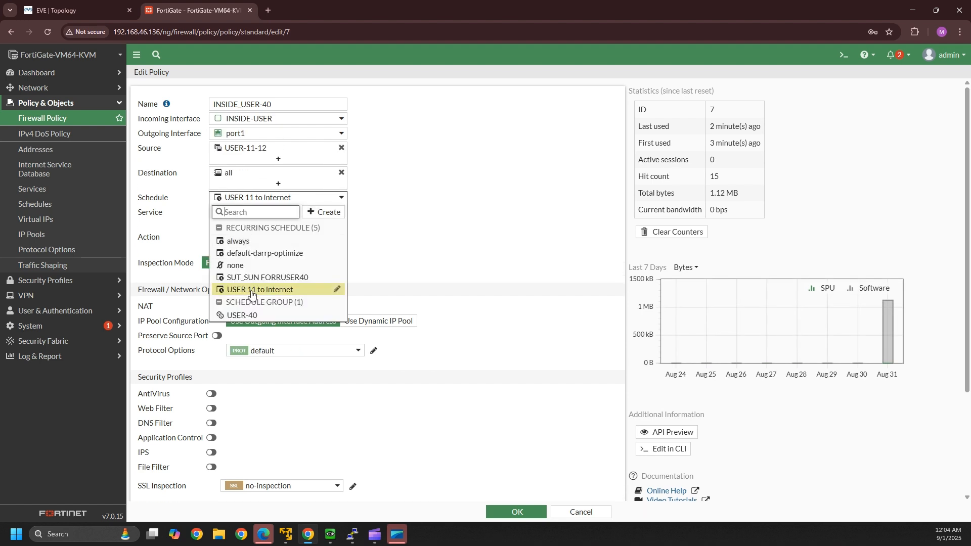
{"action": "left_click", "coordinate": [261, 315]}
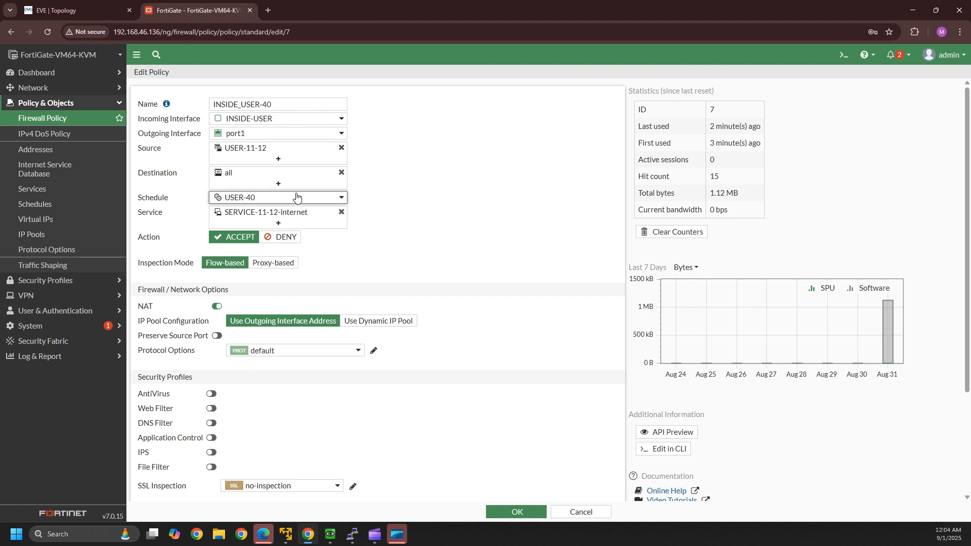
{"action": "mouse_move", "coordinate": [297, 199]}
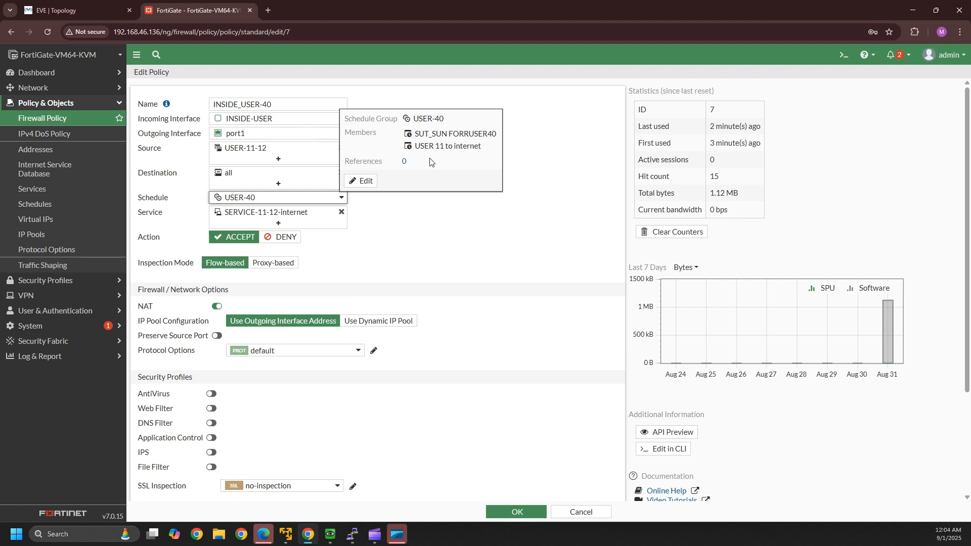
{"action": "left_click", "coordinate": [511, 514]}
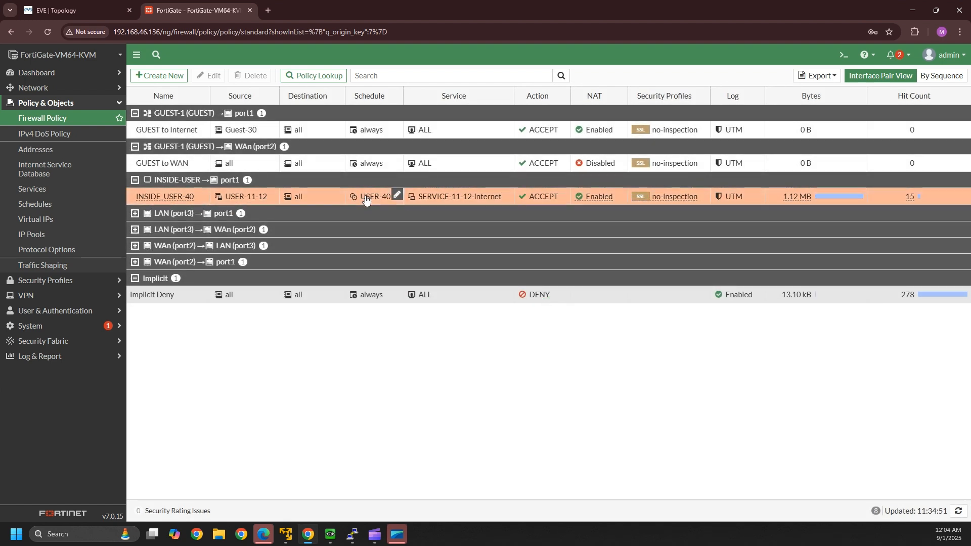
{"action": "mouse_move", "coordinate": [366, 200]}
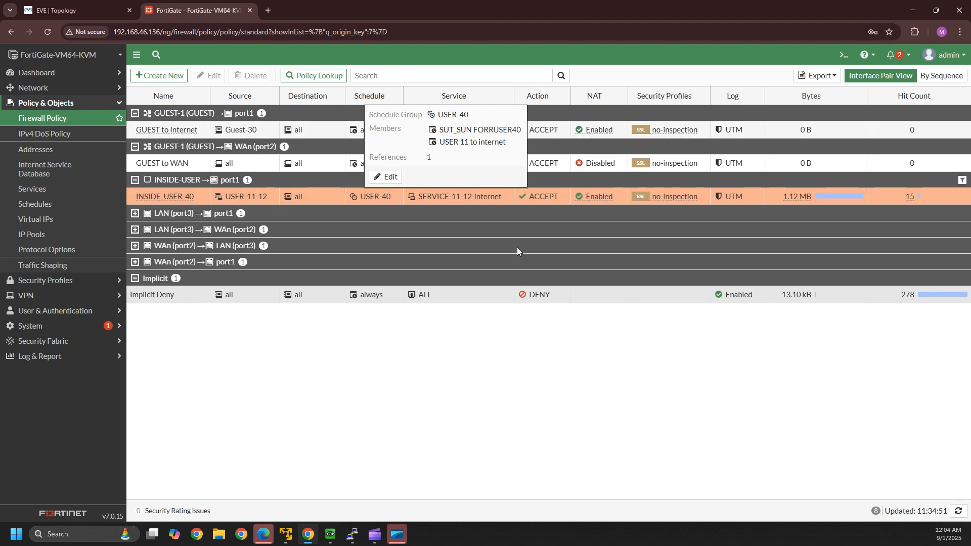
- Check the client's running ping in the QEMU window, and view the lab topology in EVE
{"action": "left_click", "coordinate": [351, 540]}
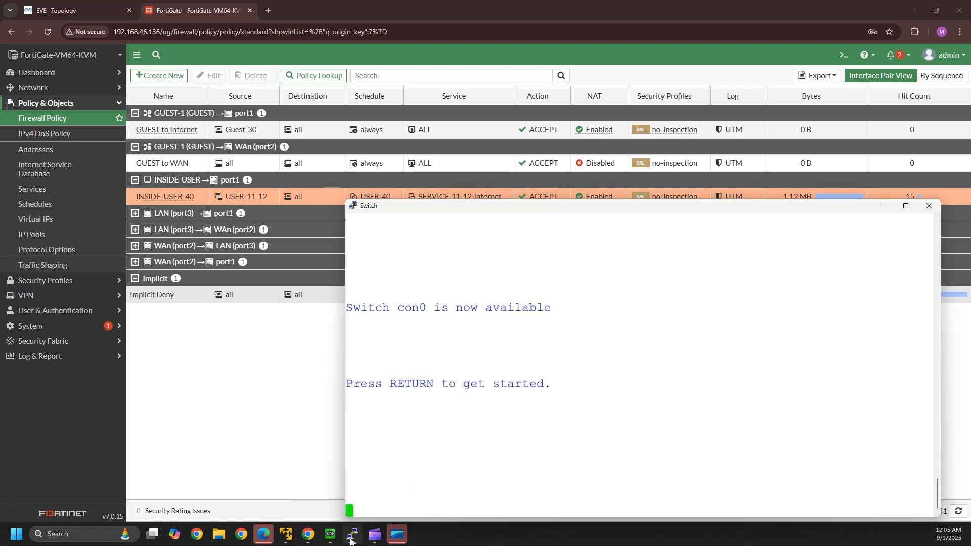
{"action": "left_click", "coordinate": [329, 534]}
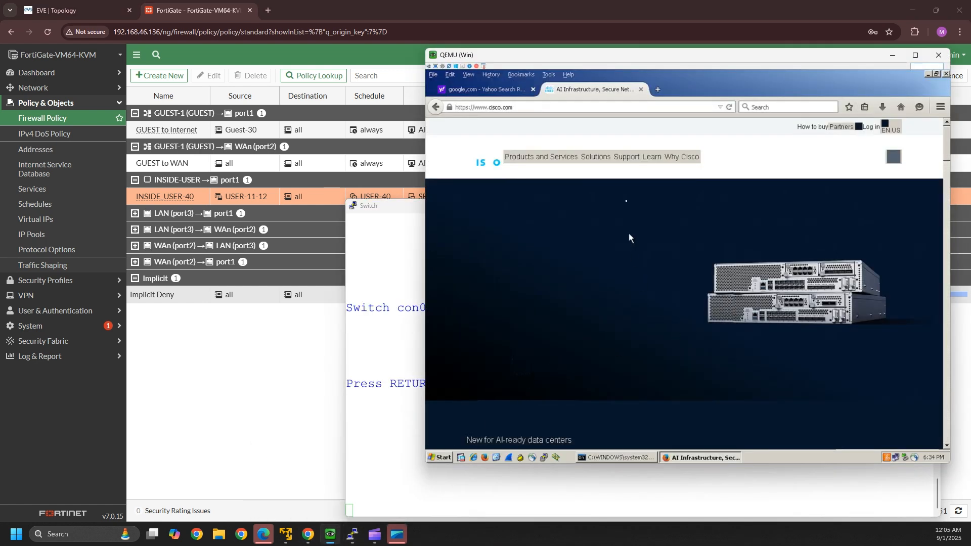
{"action": "left_click", "coordinate": [617, 457]}
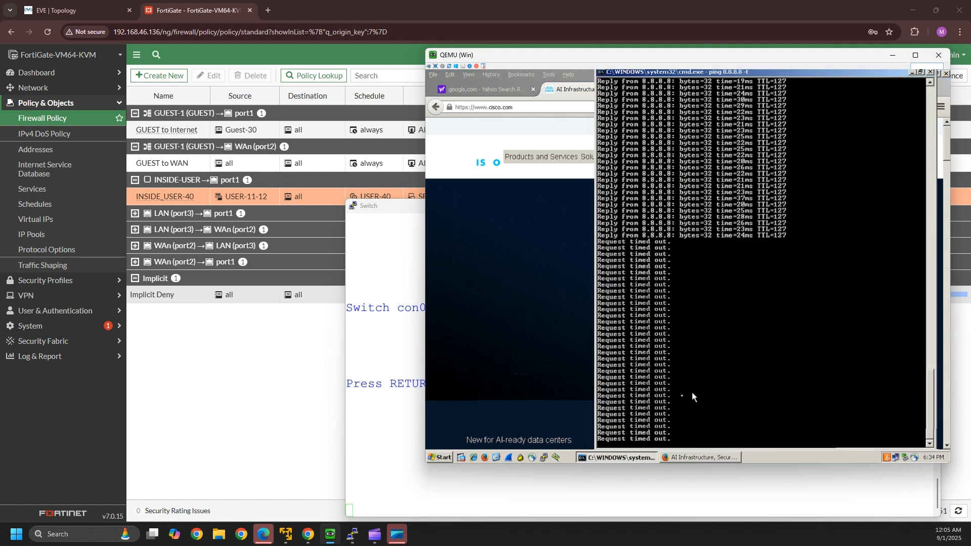
{"action": "left_click", "coordinate": [222, 386]}
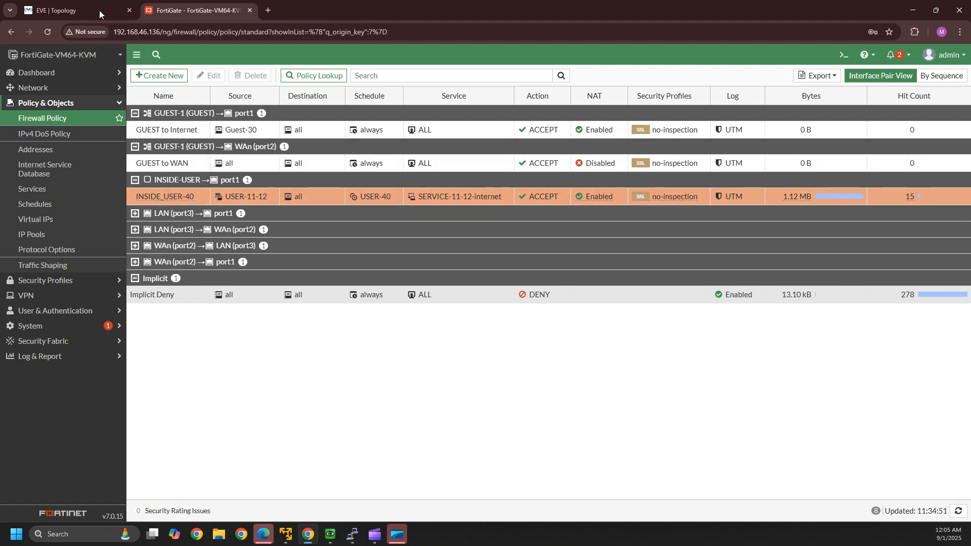
{"action": "left_click", "coordinate": [72, 4]}
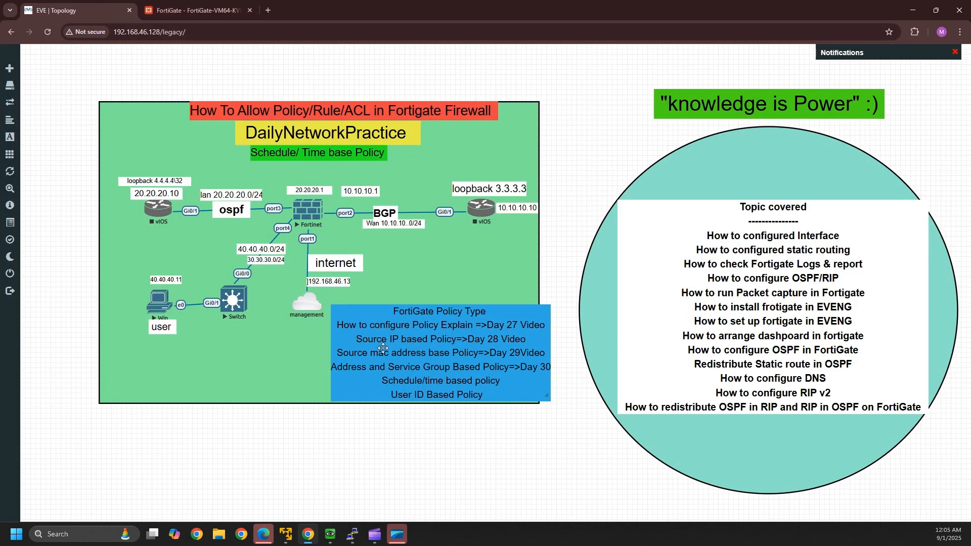